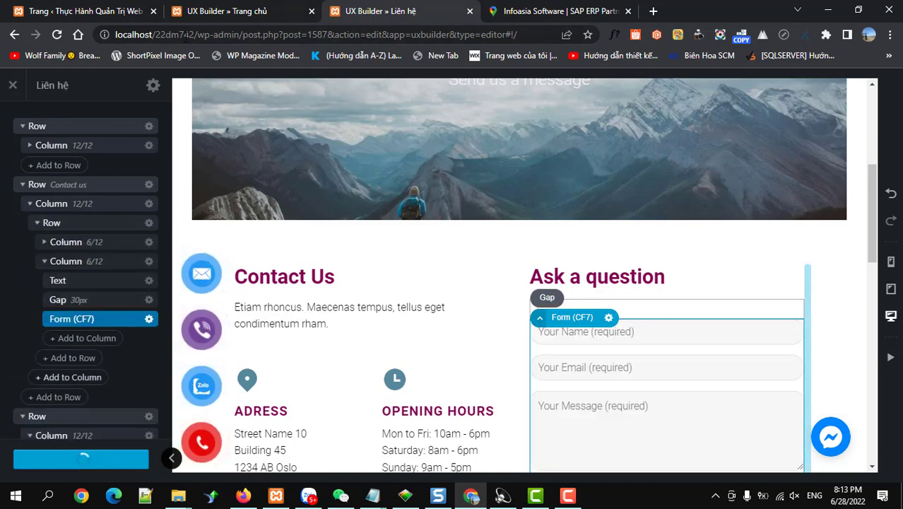
Step: Copy the site's base address and paste it into a new browser tab
drag(198, 34, 105, 40)
key(ctrl+c)
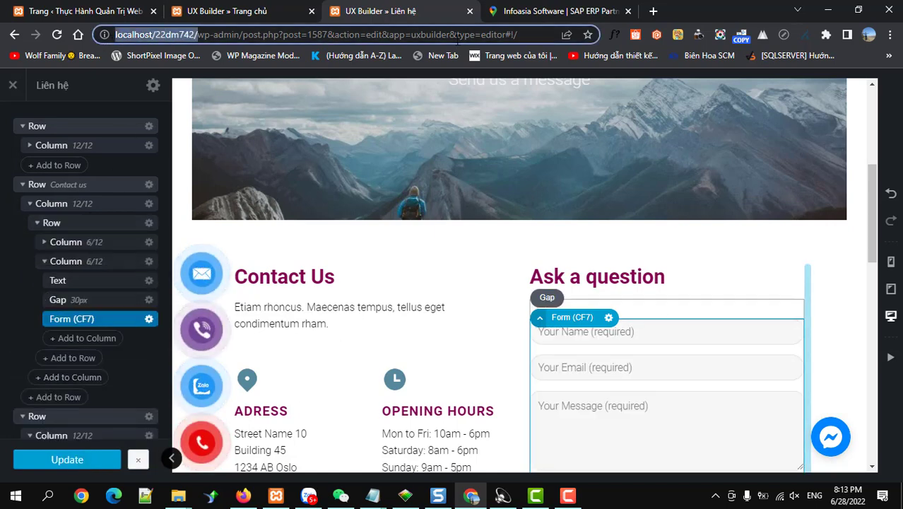
click(654, 12)
key(ctrl+v)
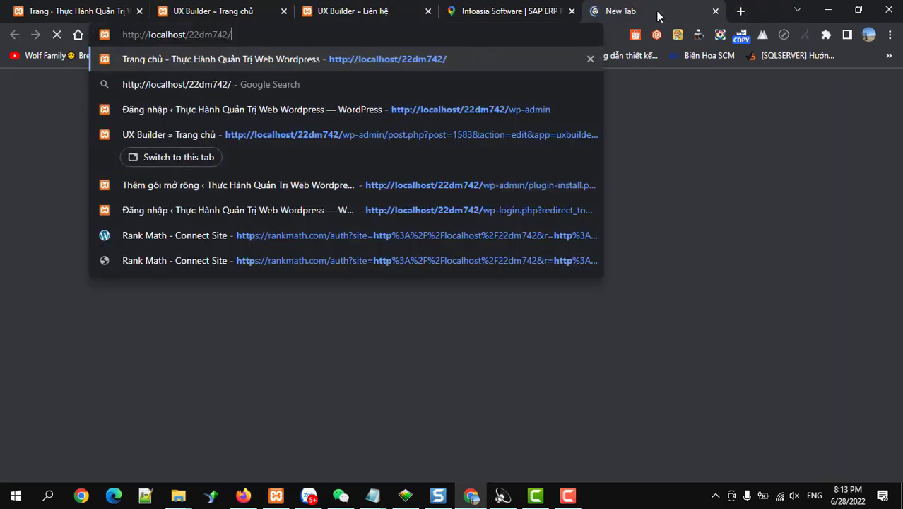
Step: Load the site's lien-he contact page from the pasted localhost address
click(654, 13)
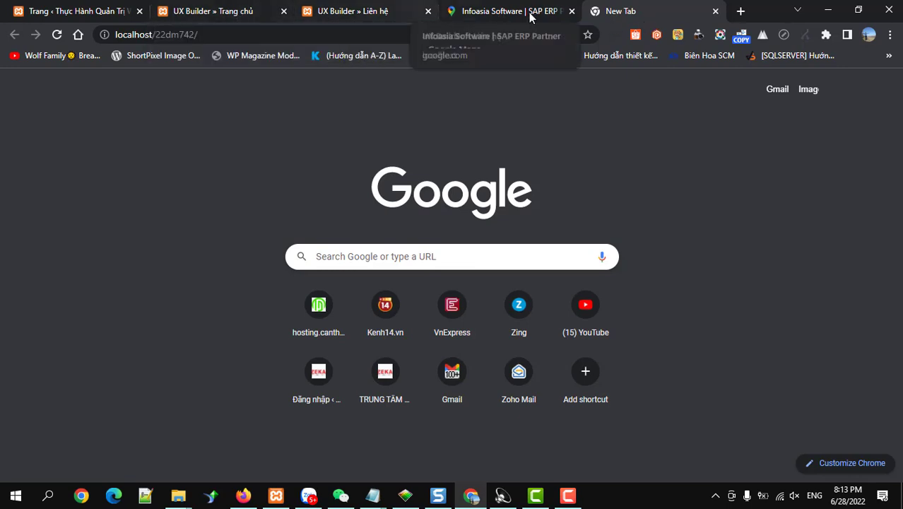
click(228, 34)
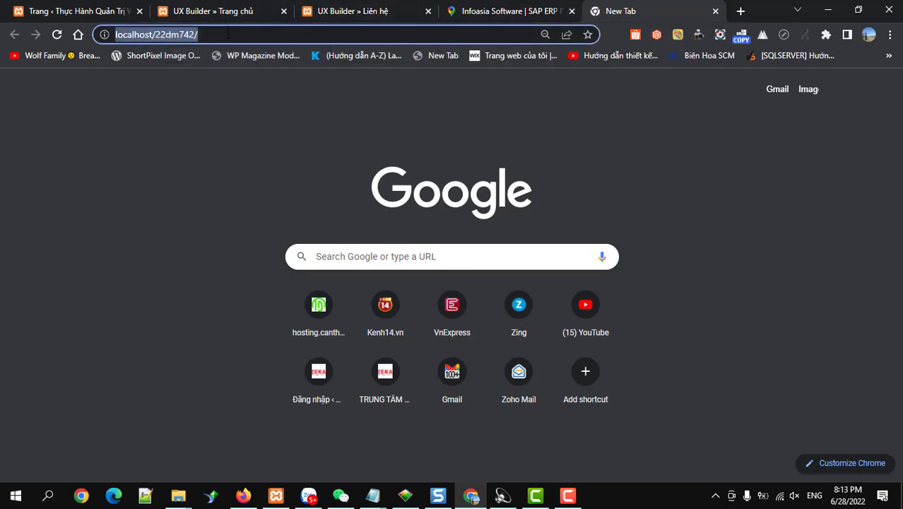
key(Escape)
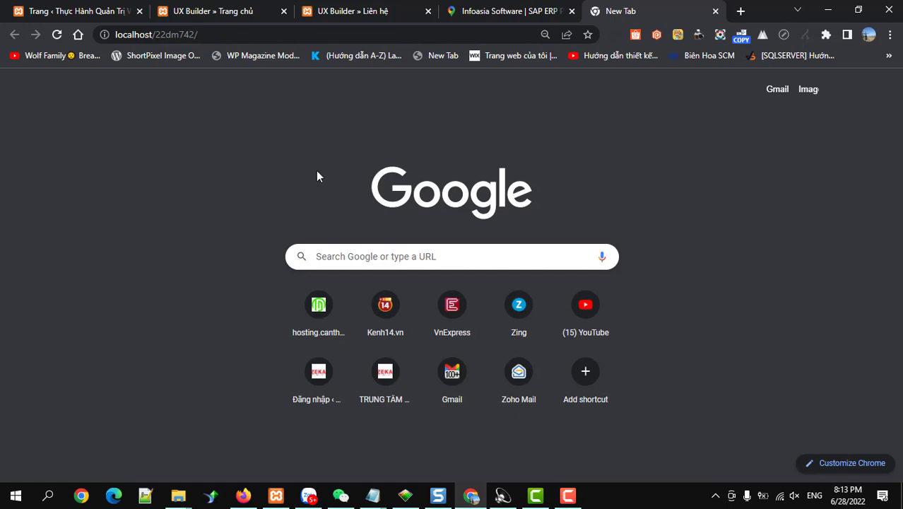
click(564, 498)
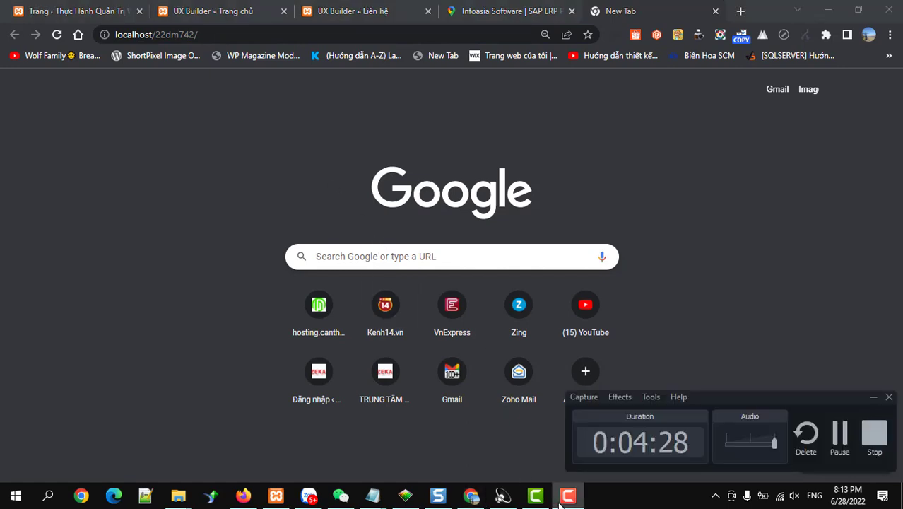
click(567, 496)
key(Return)
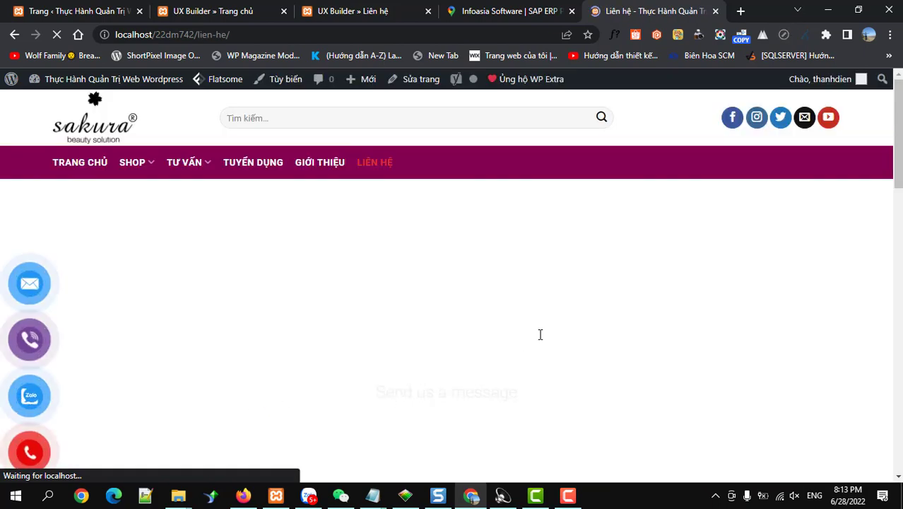
Step: Fill the contact form with the saved name and e-mail and a TEST message
scroll(538, 335, down, 5)
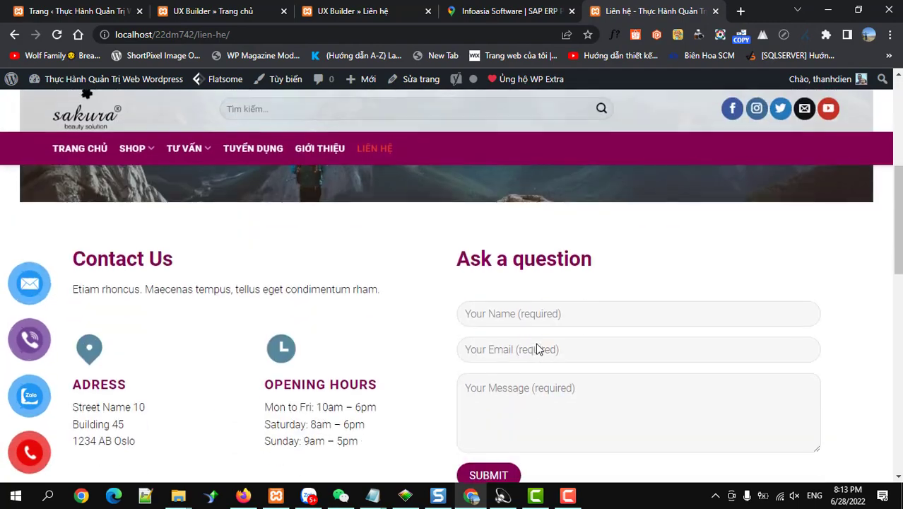
click(520, 314)
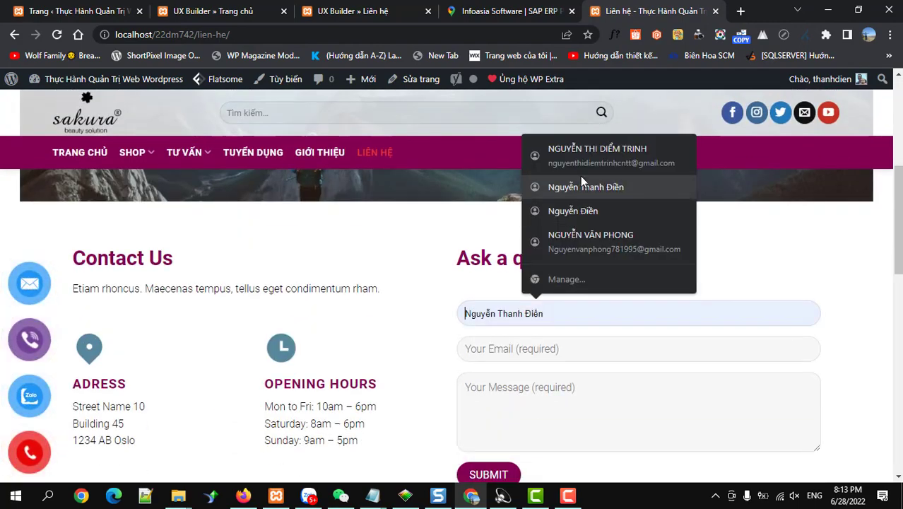
click(581, 184)
click(517, 348)
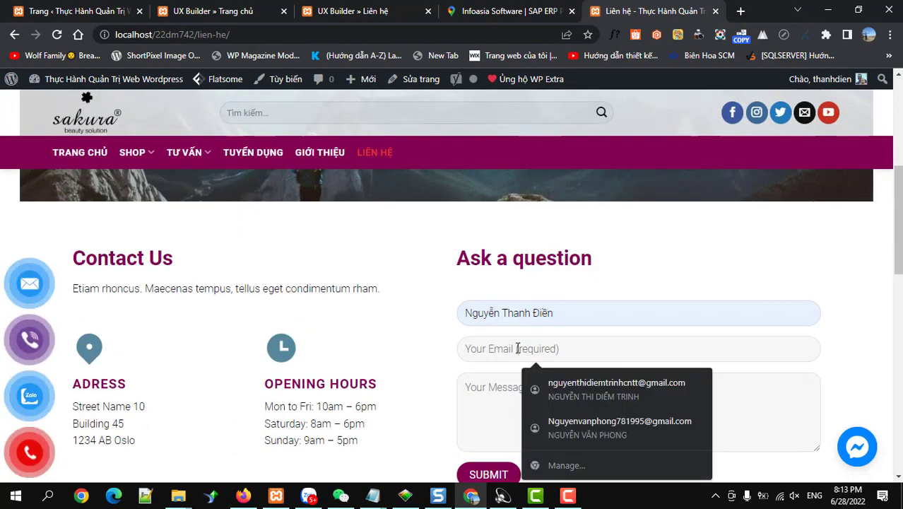
click(572, 384)
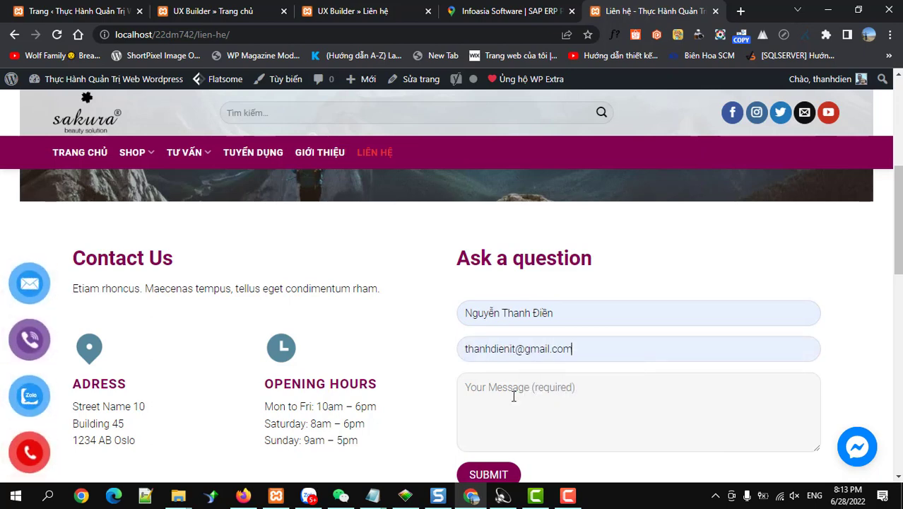
click(516, 401)
text(TEST)
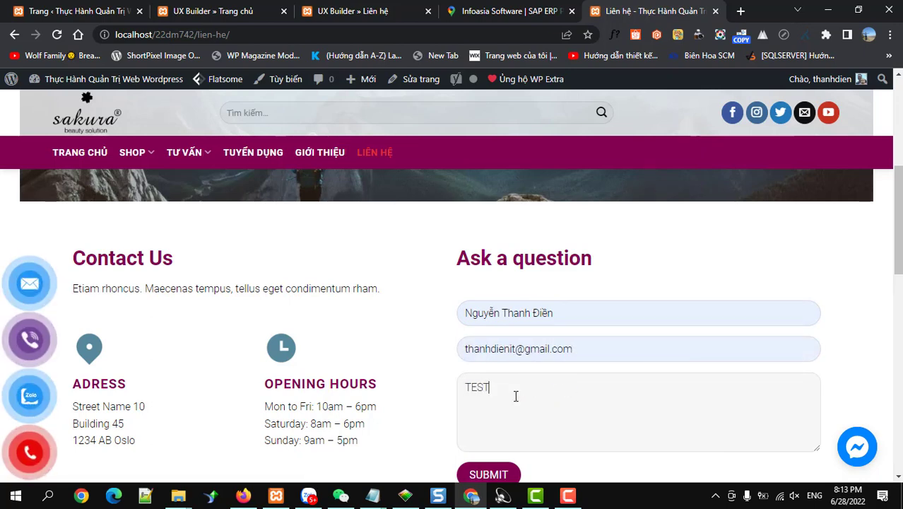
scroll(512, 402, down, 2)
Step: Submit the form, note the sending error, and return to the admin tab
click(493, 343)
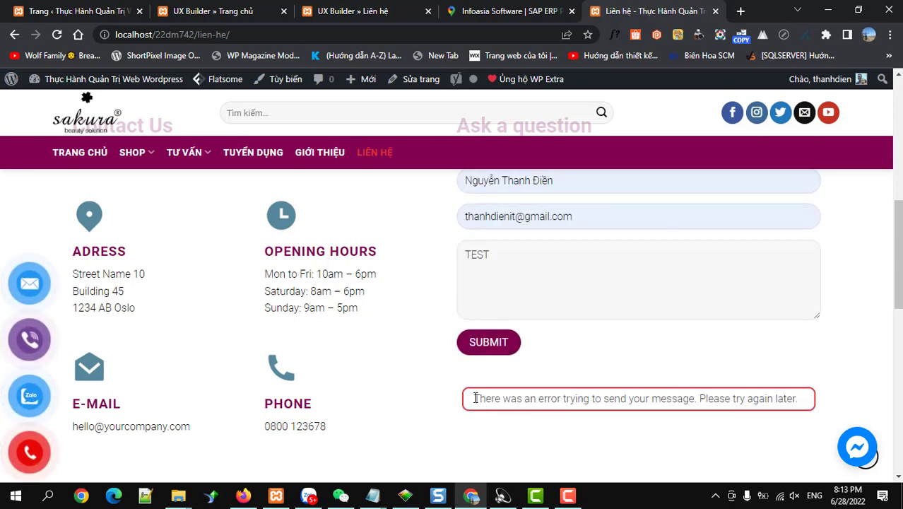
drag(471, 398, 798, 398)
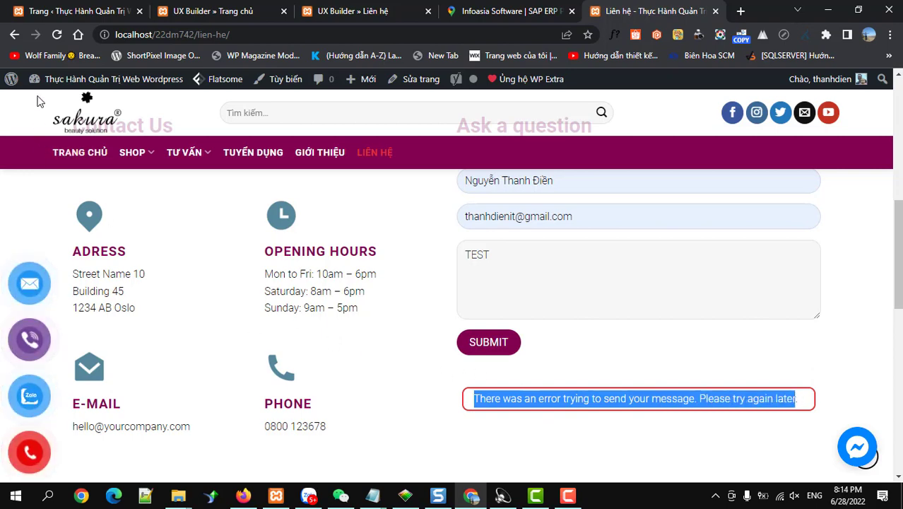
click(48, 13)
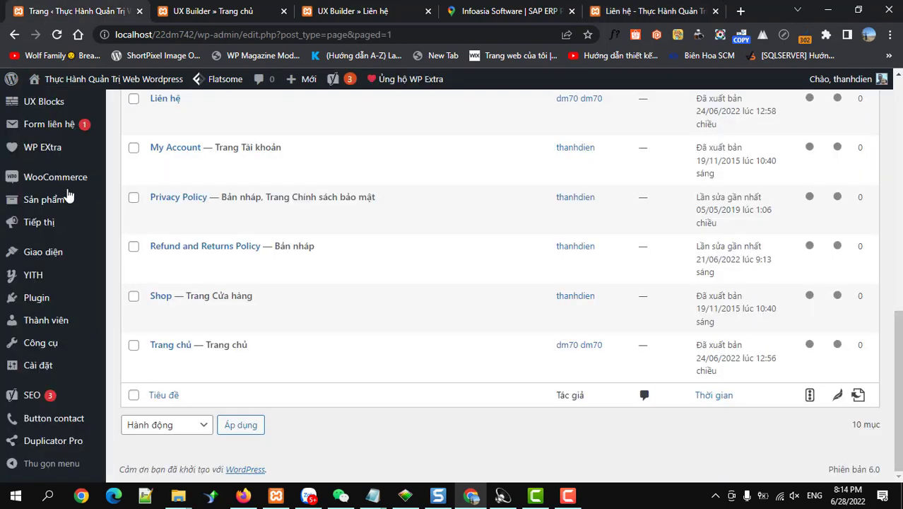
Step: Open the SMTP mail settings in WP Extra
click(43, 152)
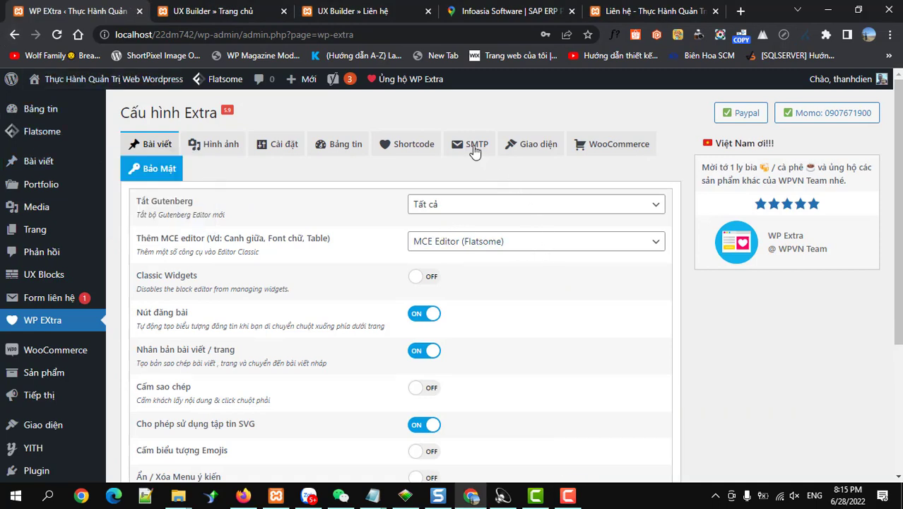
click(473, 148)
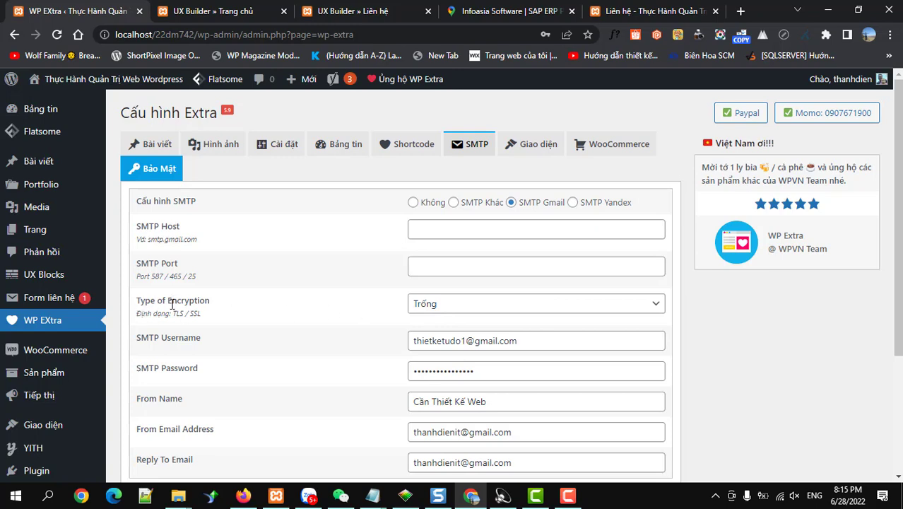
scroll(387, 344, down, 2)
scroll(387, 343, up, 2)
Step: Review the SMTP username, password, From Name, From e-mail and reply-to values
drag(520, 402, 385, 410)
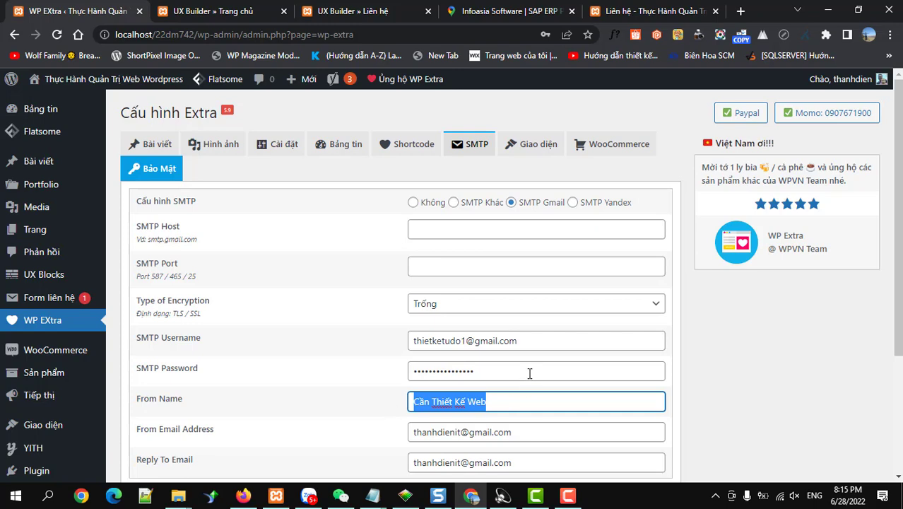
drag(529, 342, 400, 353)
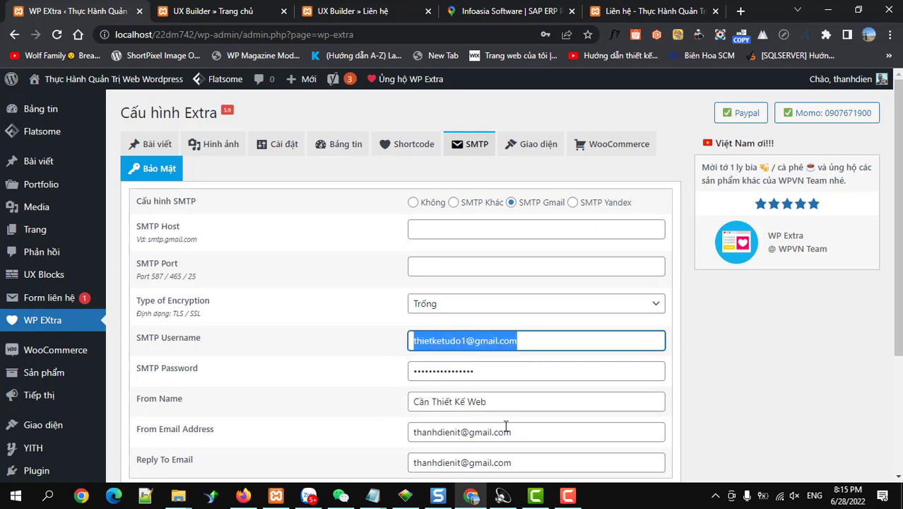
drag(521, 432, 385, 446)
drag(518, 464, 392, 469)
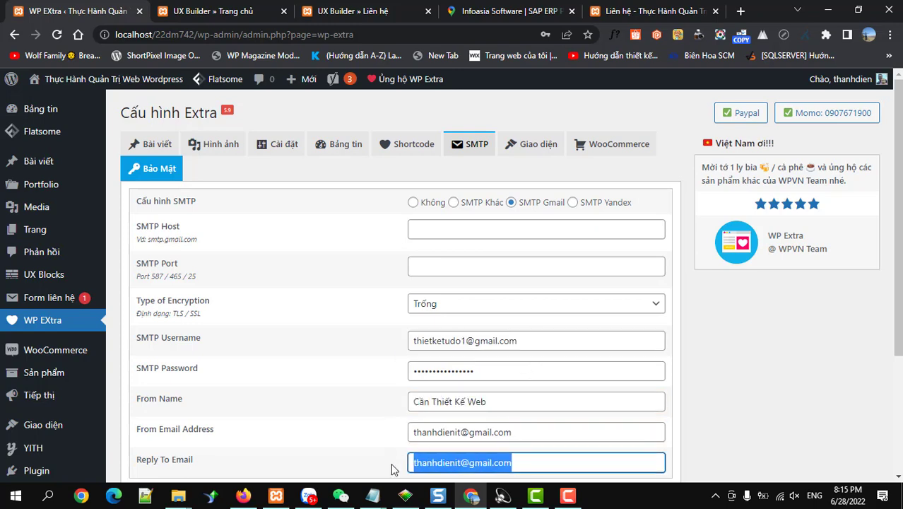
drag(517, 430, 393, 438)
drag(520, 459, 490, 462)
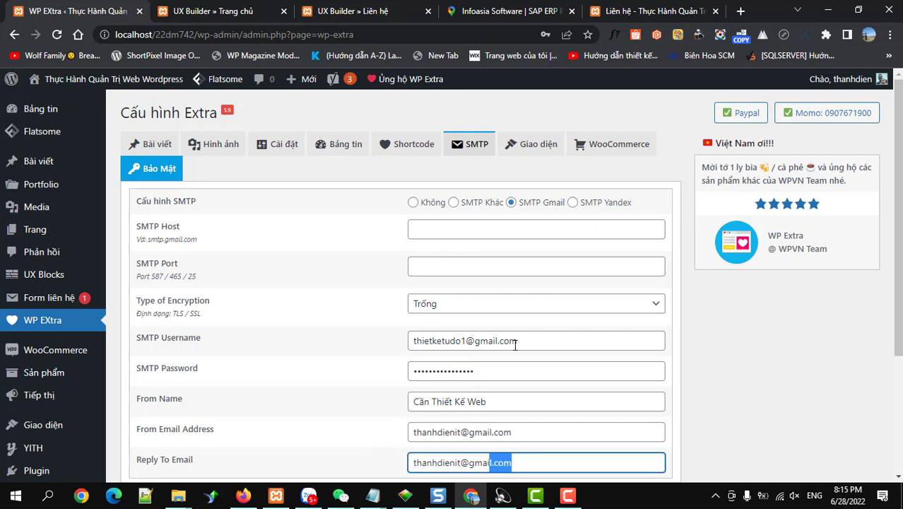
drag(496, 372, 406, 371)
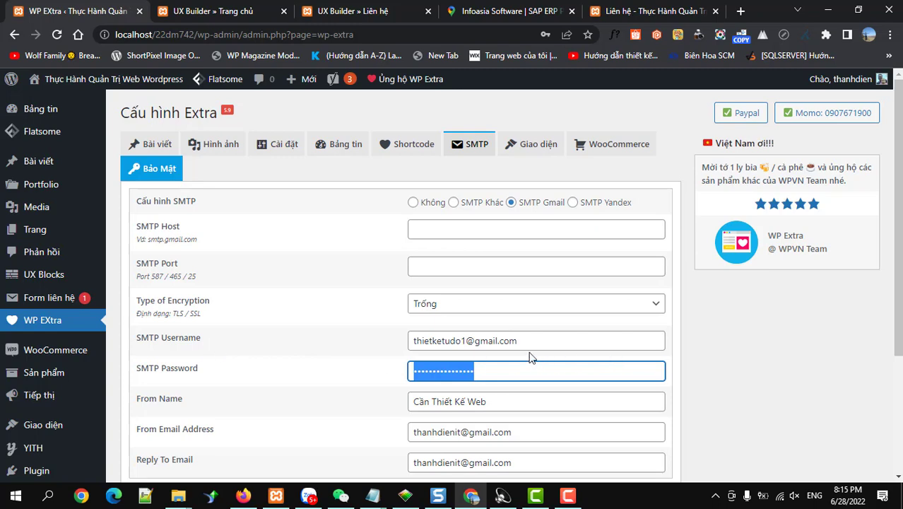
drag(530, 341, 406, 347)
drag(509, 377, 413, 378)
drag(508, 402, 392, 412)
scroll(392, 413, down, 2)
drag(517, 394, 435, 385)
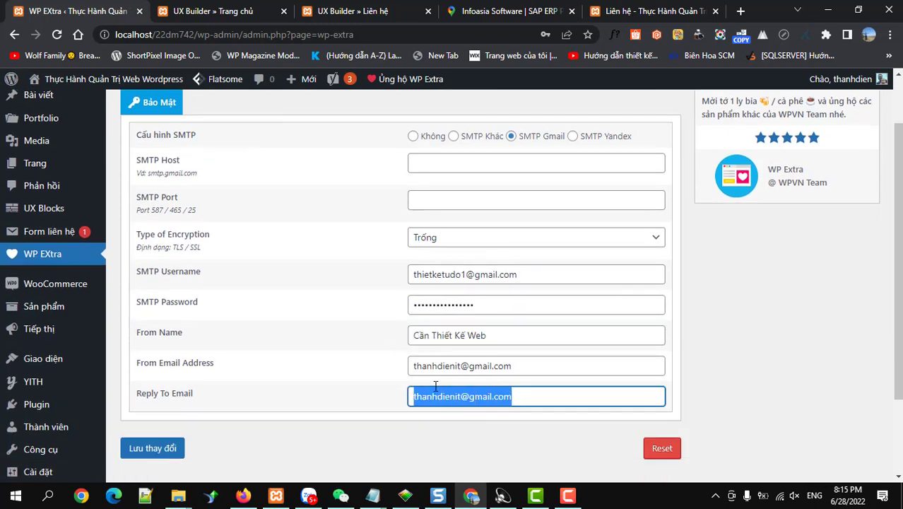
drag(515, 368, 383, 376)
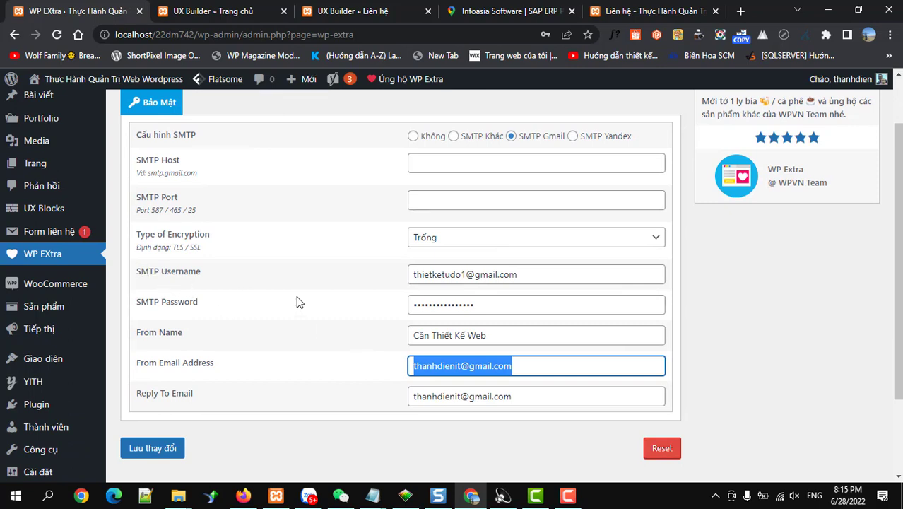
Step: Set Type of Encryption to TLS and save the SMTP settings
click(441, 242)
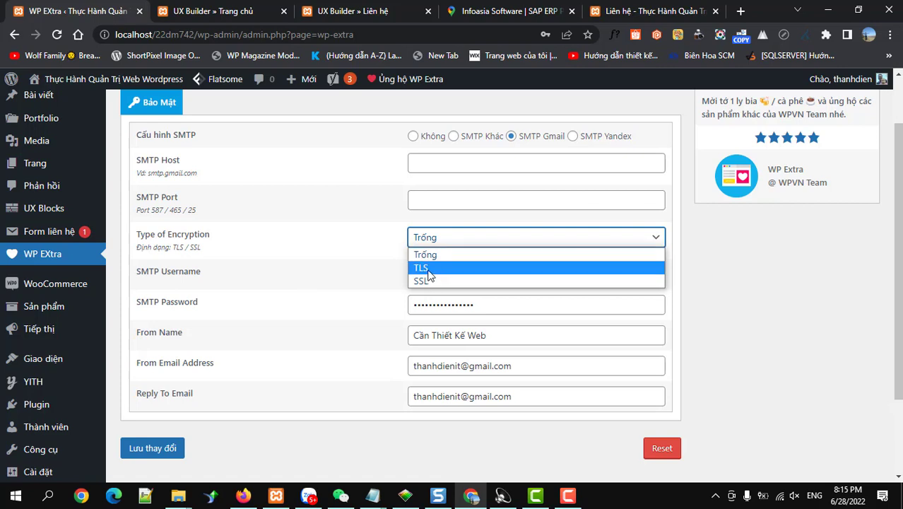
click(428, 272)
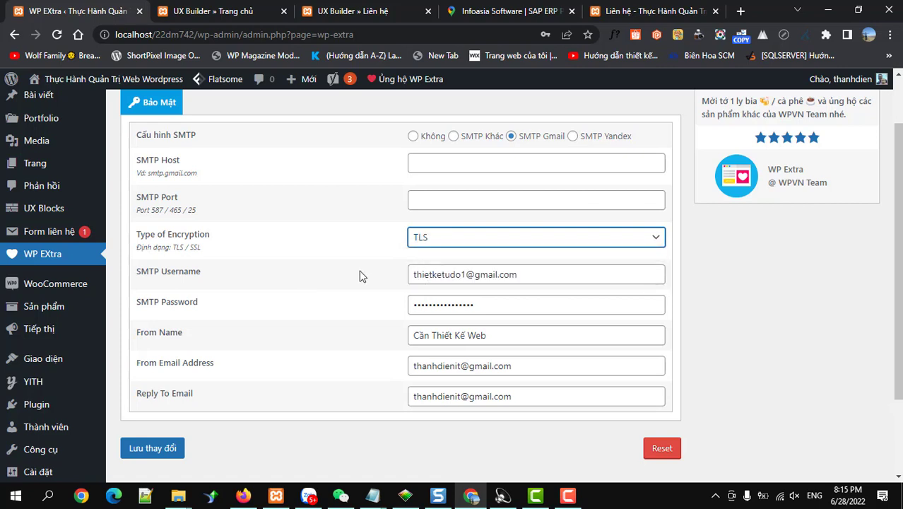
click(145, 449)
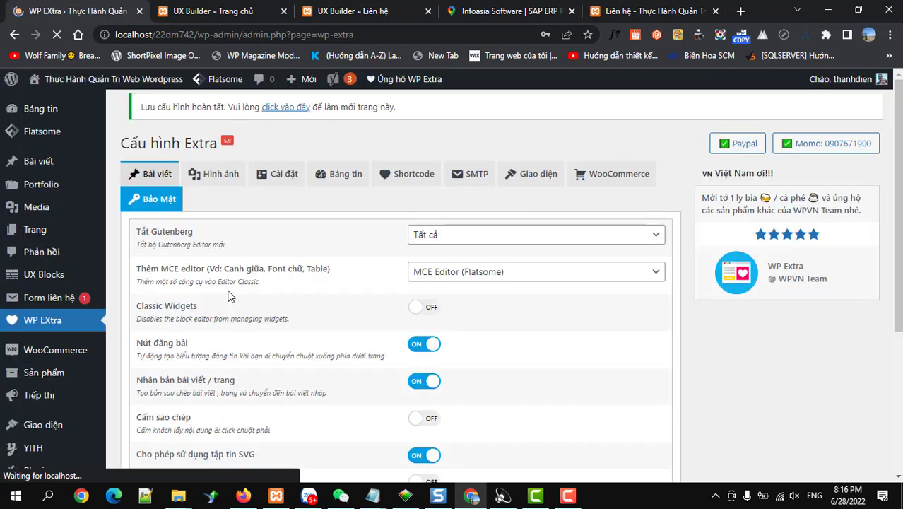
Step: Confirm the saved Type of Encryption and SMTP Username, then return to the Liên hệ tab
click(463, 185)
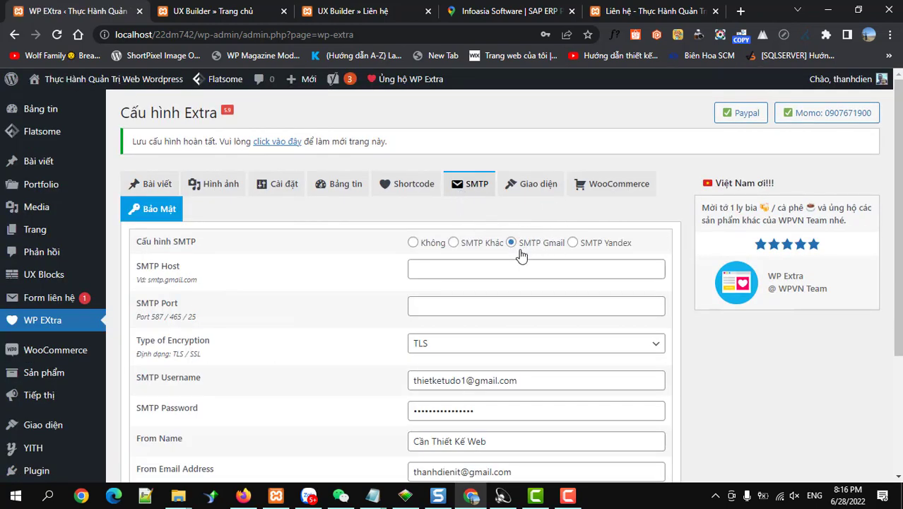
scroll(544, 255, down, 2)
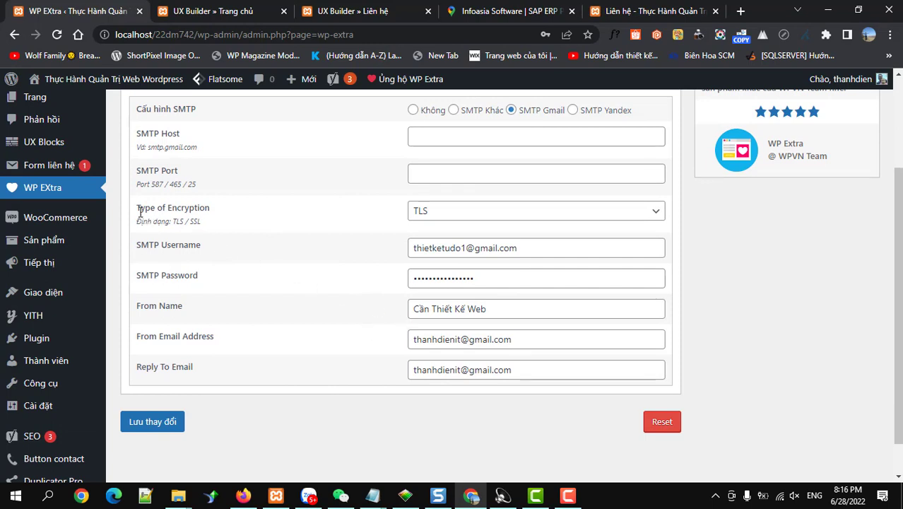
drag(140, 207, 354, 213)
drag(140, 245, 144, 285)
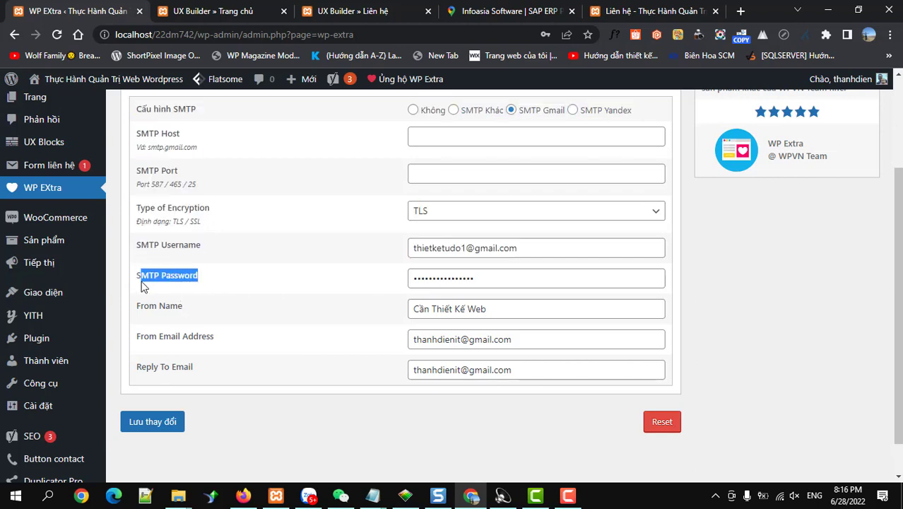
click(314, 324)
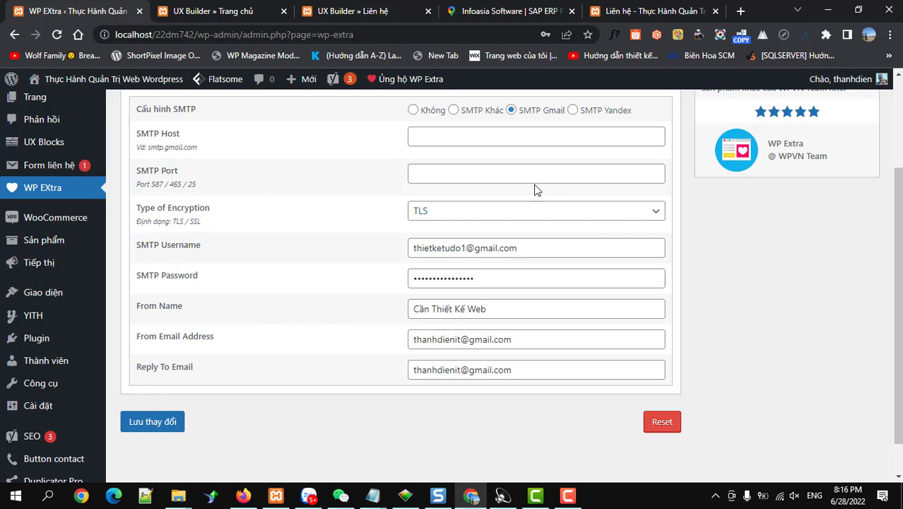
click(605, 17)
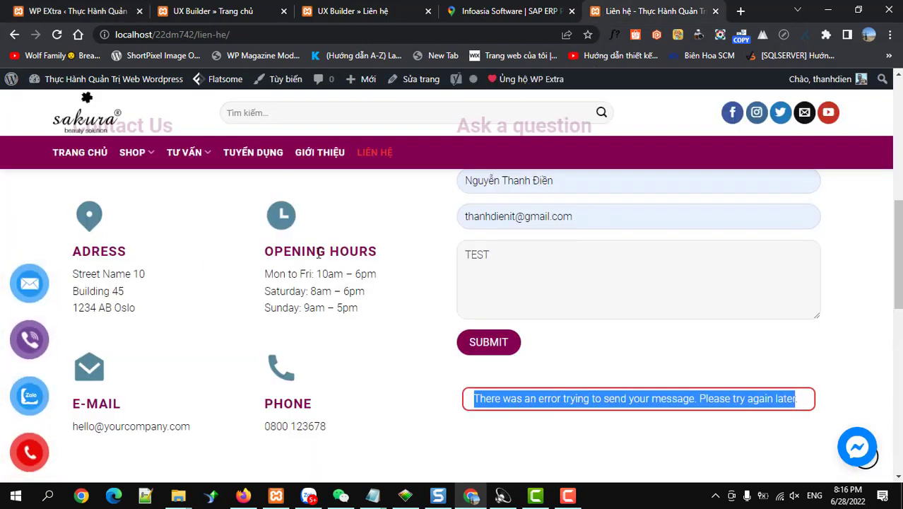
Step: Reload the Liên hệ page and autofill the sender's name
scroll(309, 251, up, 2)
key(F5)
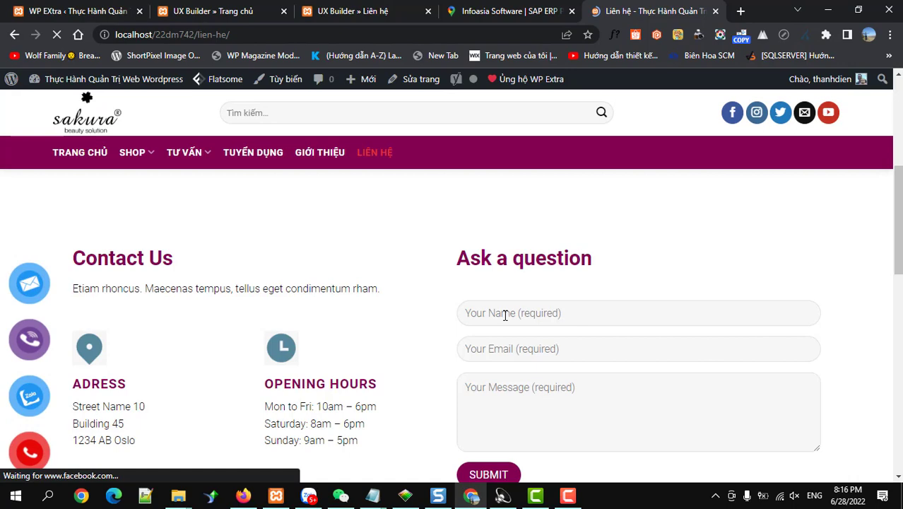
click(504, 315)
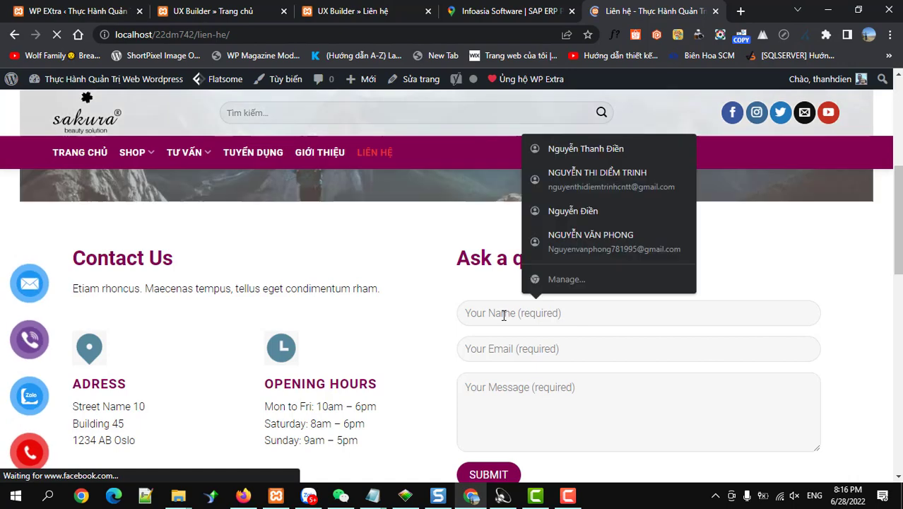
click(511, 306)
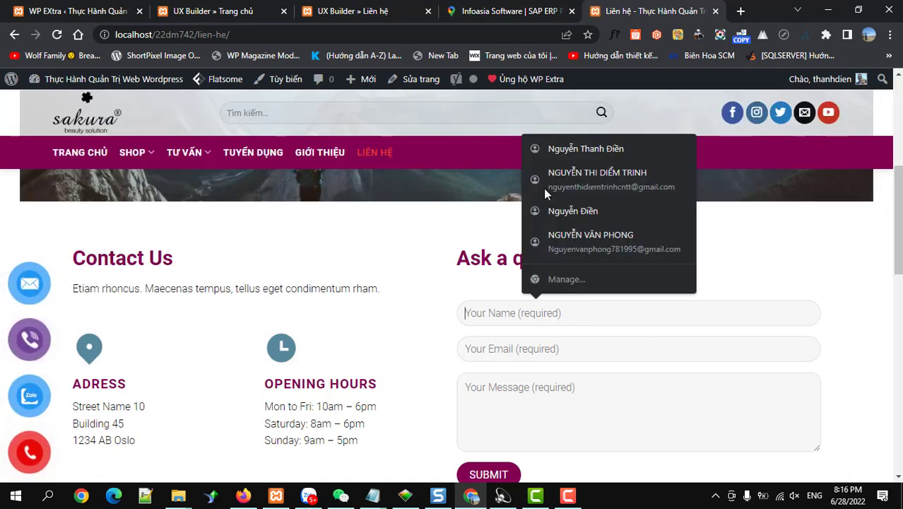
click(559, 146)
Step: Fill in the saved e-mail, enter the message 'FSADASD', and submit the form
click(509, 353)
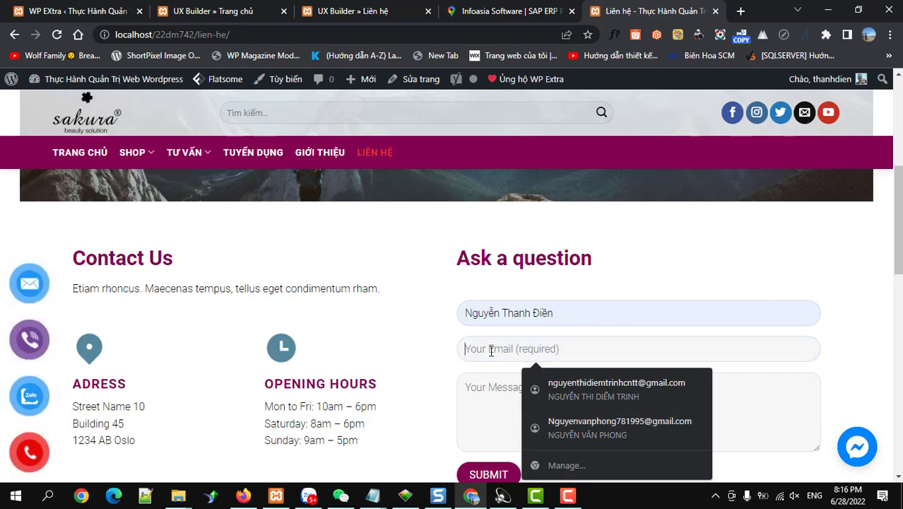
click(544, 377)
click(520, 400)
text(F)
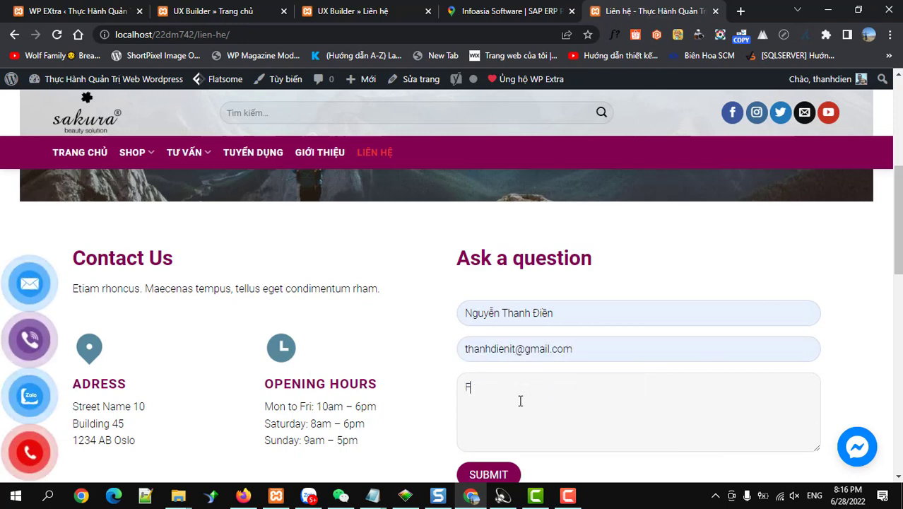
text(SADASD)
scroll(520, 399, down, 2)
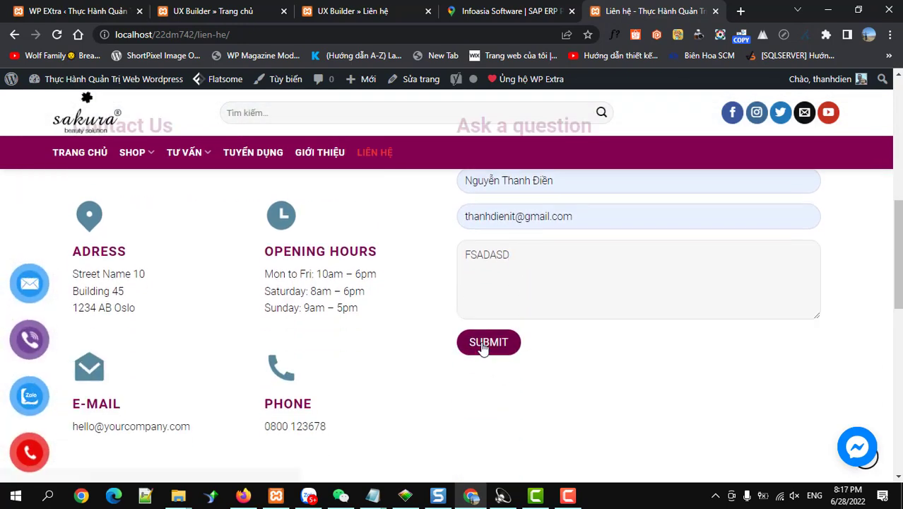
click(484, 347)
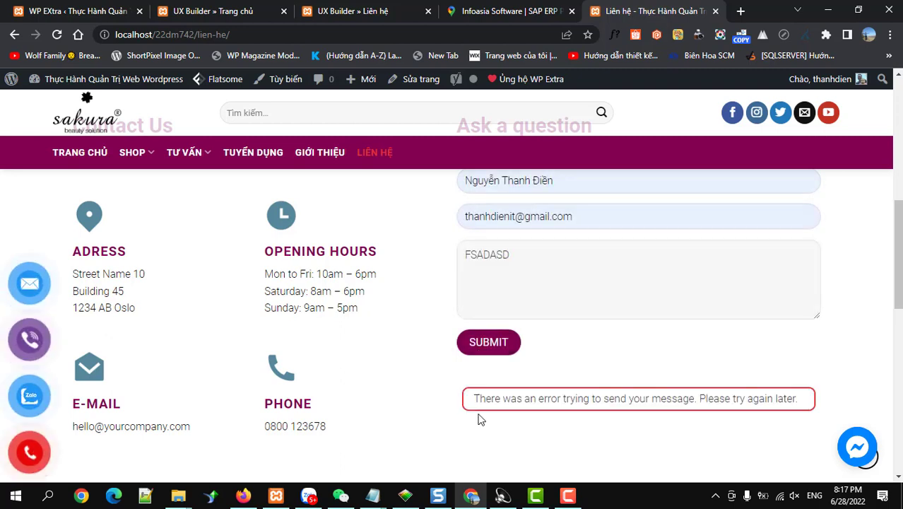
Step: Open the Mail settings of Contact Form Flat in Contact Form 7
click(77, 17)
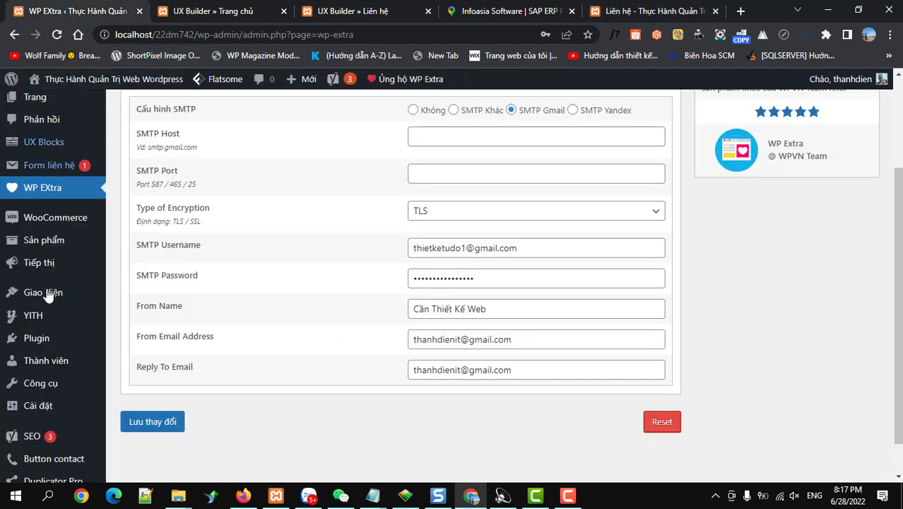
mouse_move(48, 309)
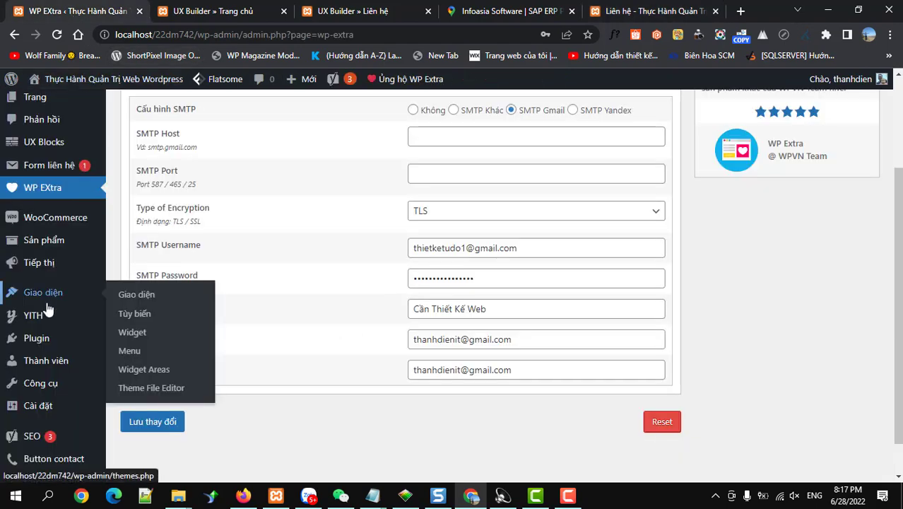
click(34, 172)
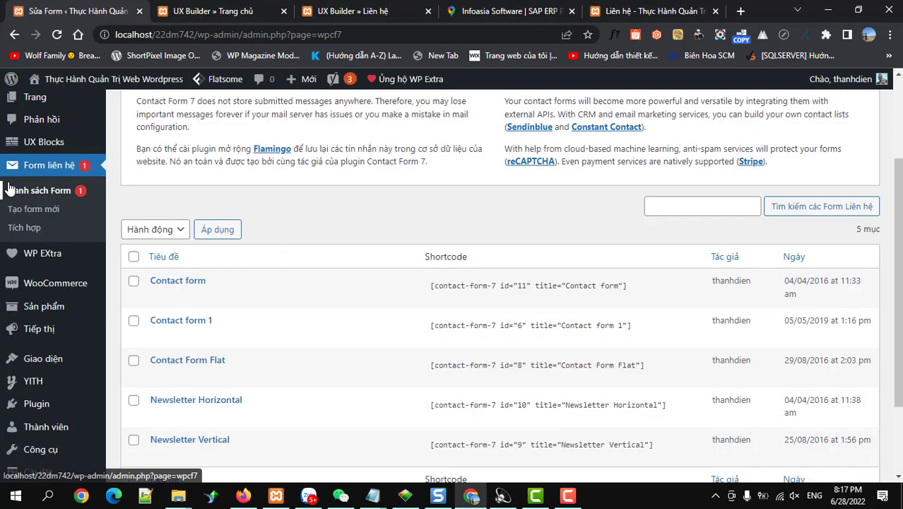
click(205, 361)
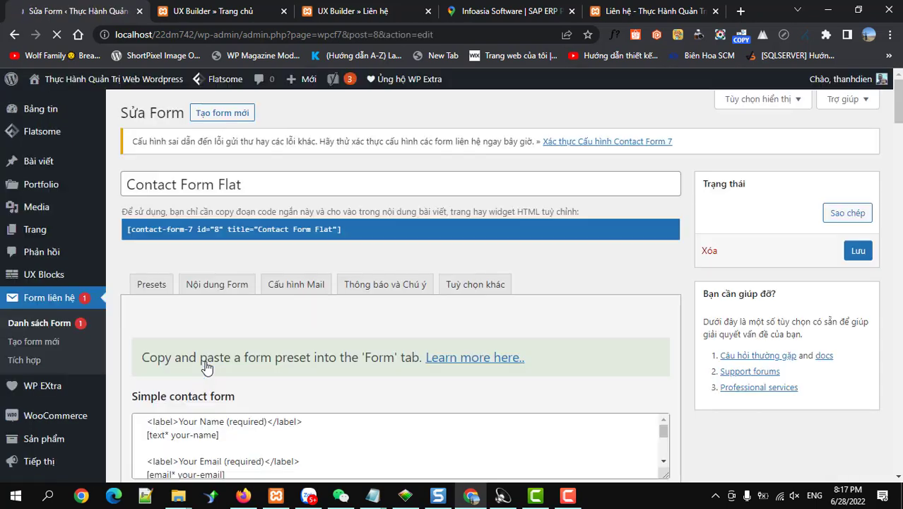
click(298, 289)
scroll(296, 293, down, 5)
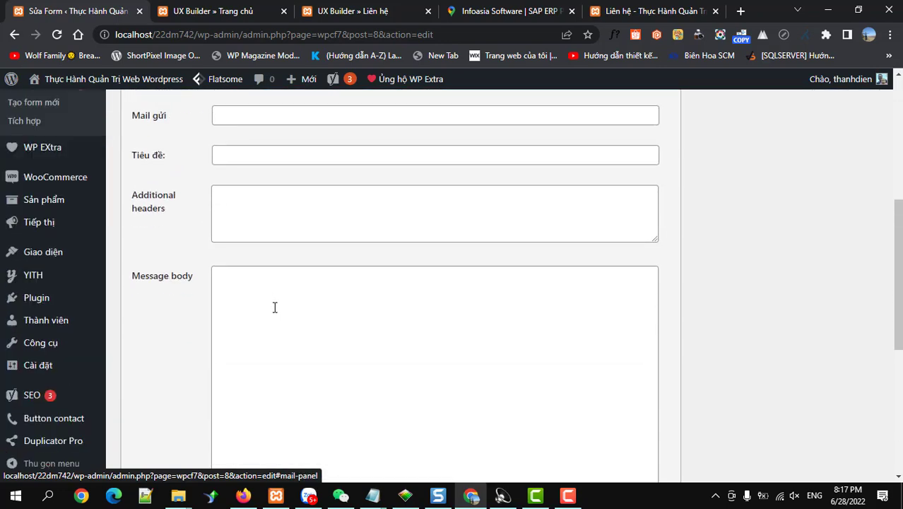
scroll(269, 305, up, 3)
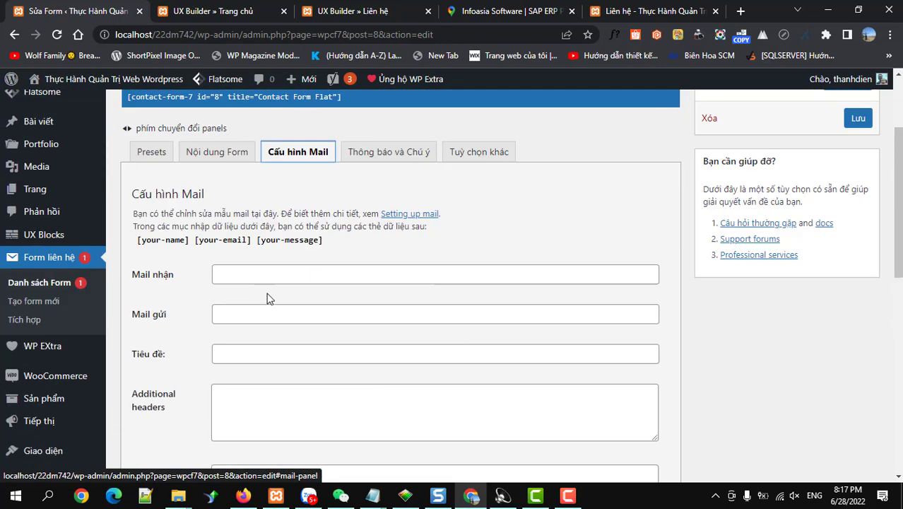
Step: Fill the To field with the saved address and reuse it as the From sender
click(266, 281)
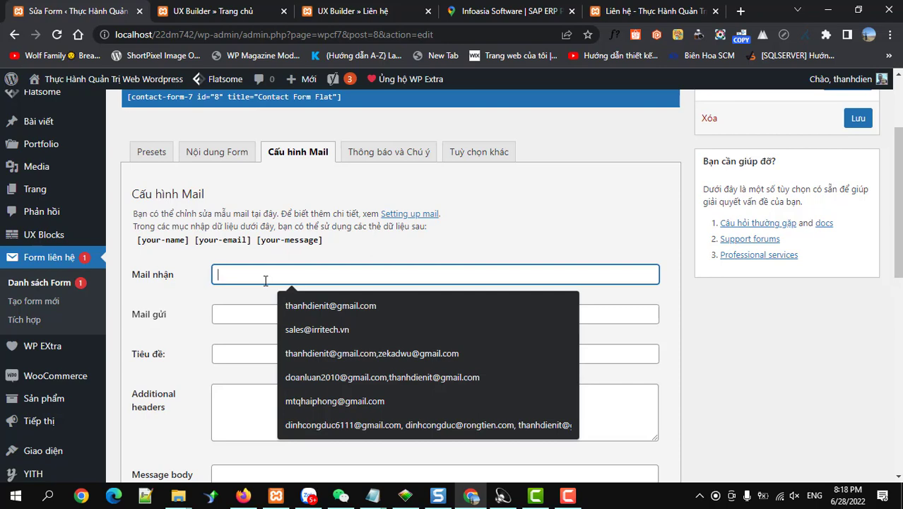
text(THA)
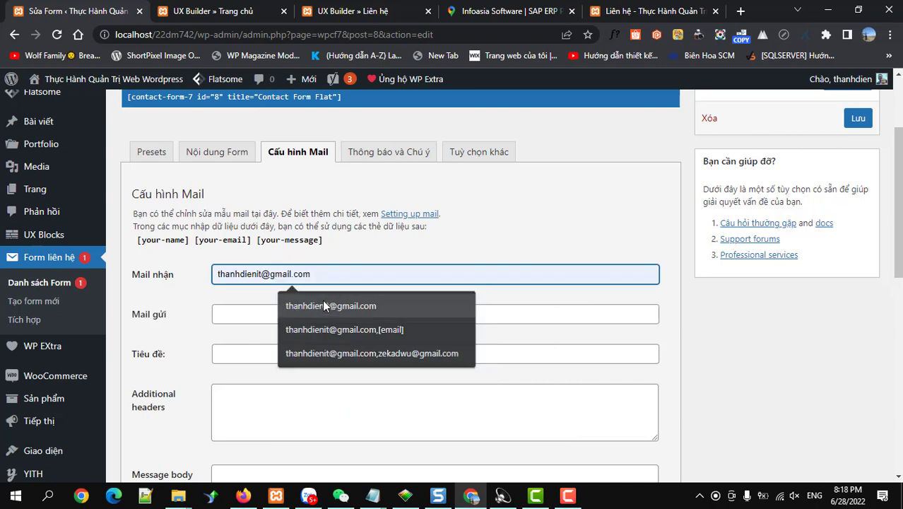
click(322, 302)
scroll(331, 276, up, 2)
triple_click(306, 379)
key(ctrl+c)
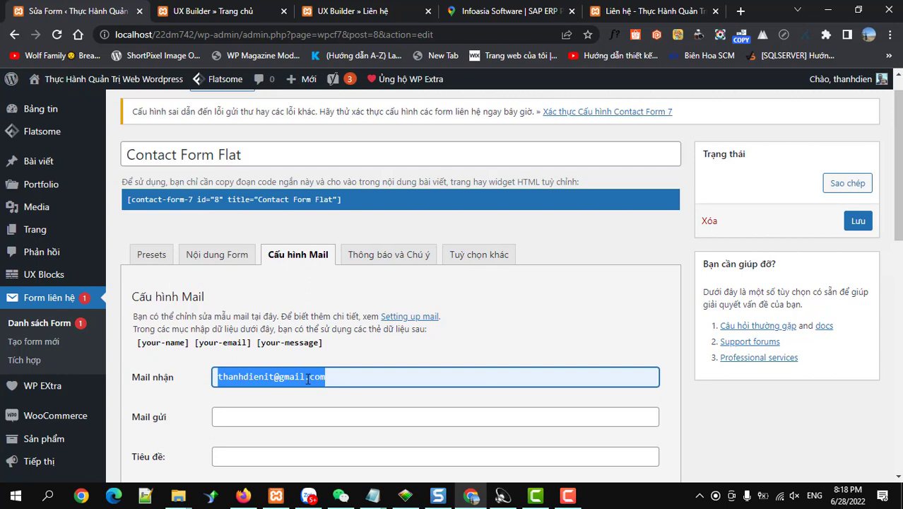
click(258, 416)
key(ctrl+v)
scroll(247, 378, down, 2)
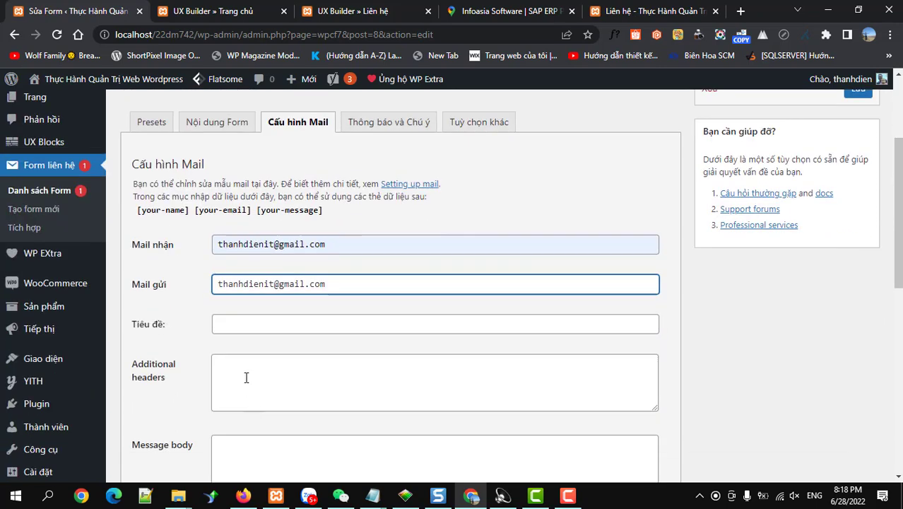
Step: Set the mail subject to '[your-name] - Liên hệ'
click(240, 322)
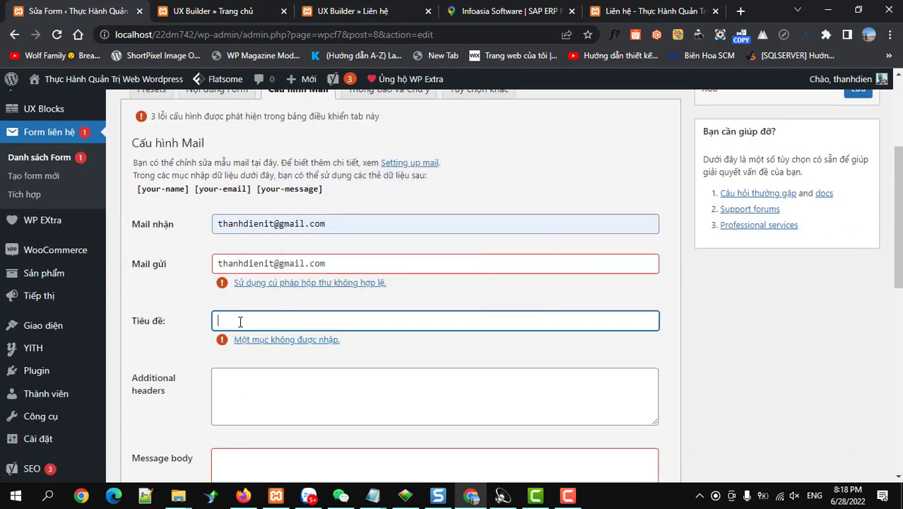
click(240, 321)
text(10)
key(BackSpace)
key(BackSpace)
text(1)
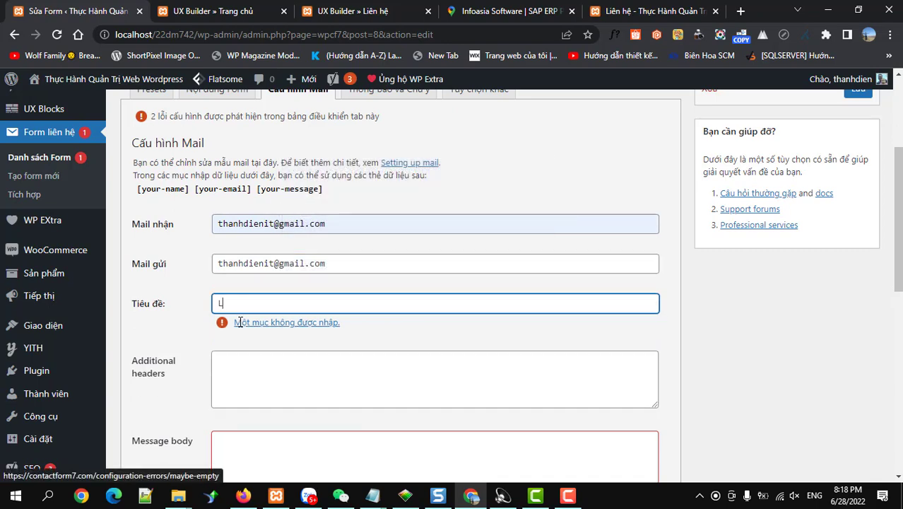
text(ien h6565)
key(BackSpace)
key(BackSpace)
text(e)
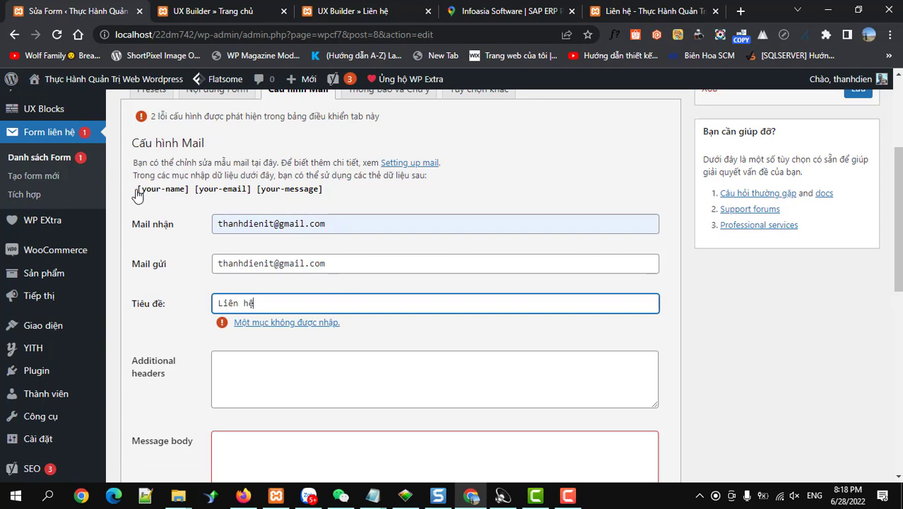
drag(138, 195, 187, 195)
key(ctrl+c)
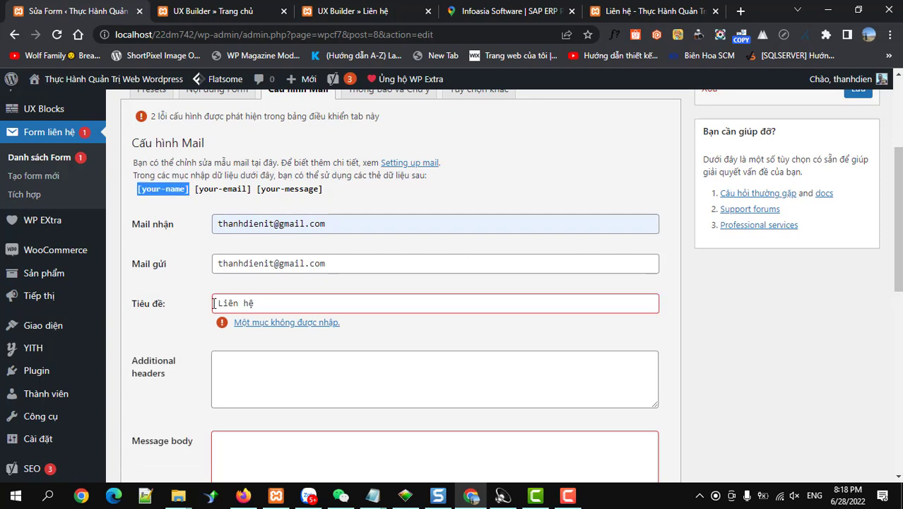
click(215, 303)
key(ctrl+v)
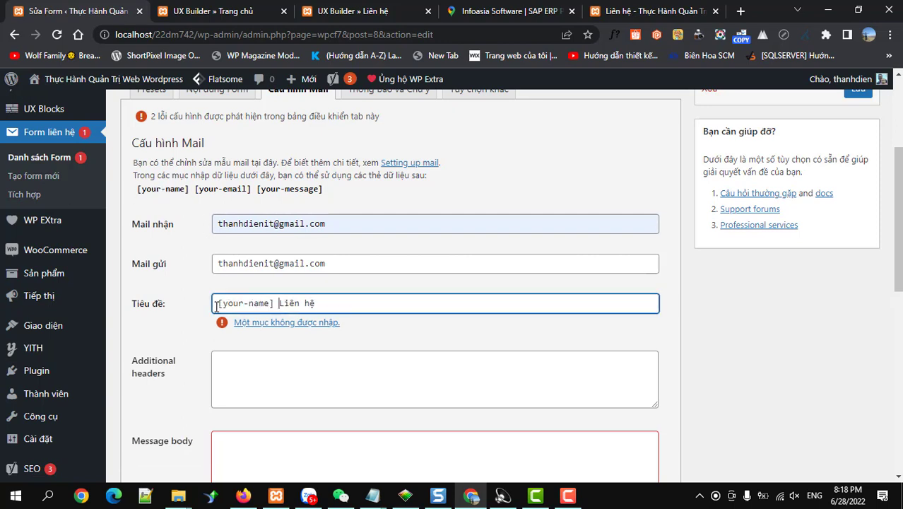
click(281, 304)
text(-)
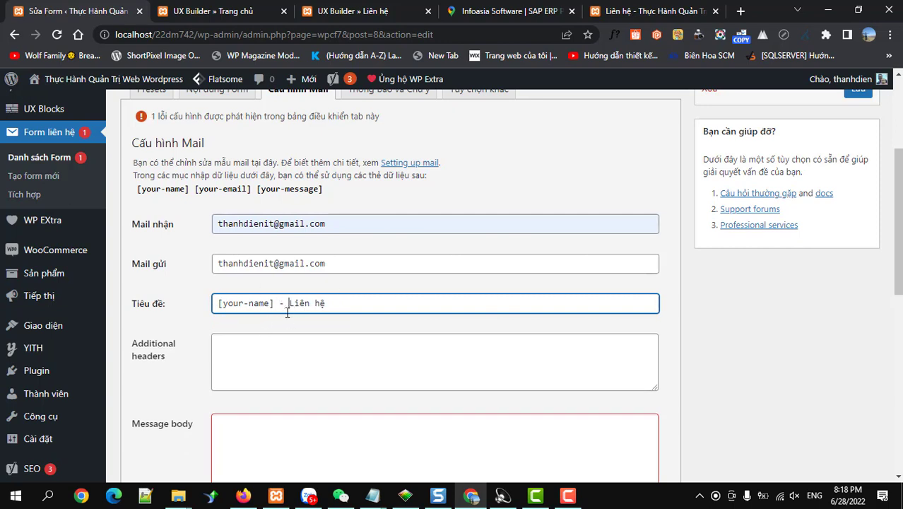
Step: Put [your-name], [your-email] and [your-message] in the message body, one per line
drag(332, 191, 134, 195)
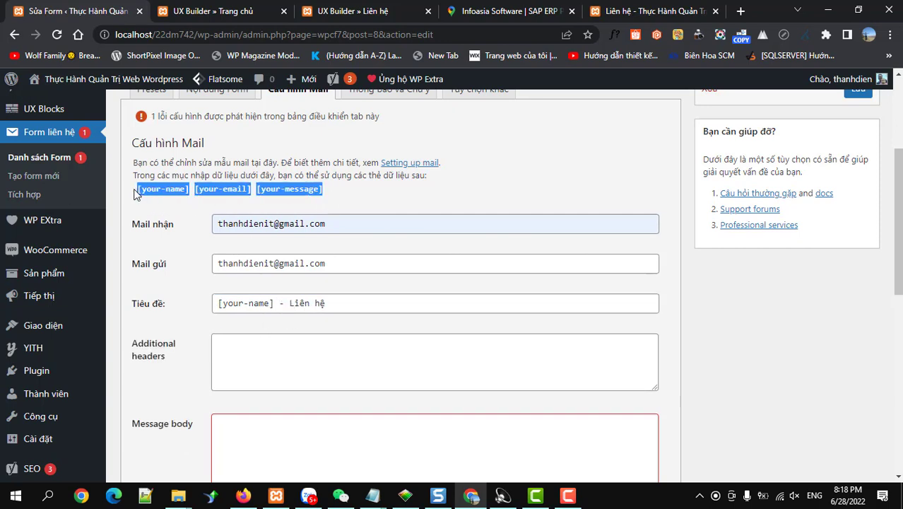
click(240, 425)
text([your-name][your-email][your-message])
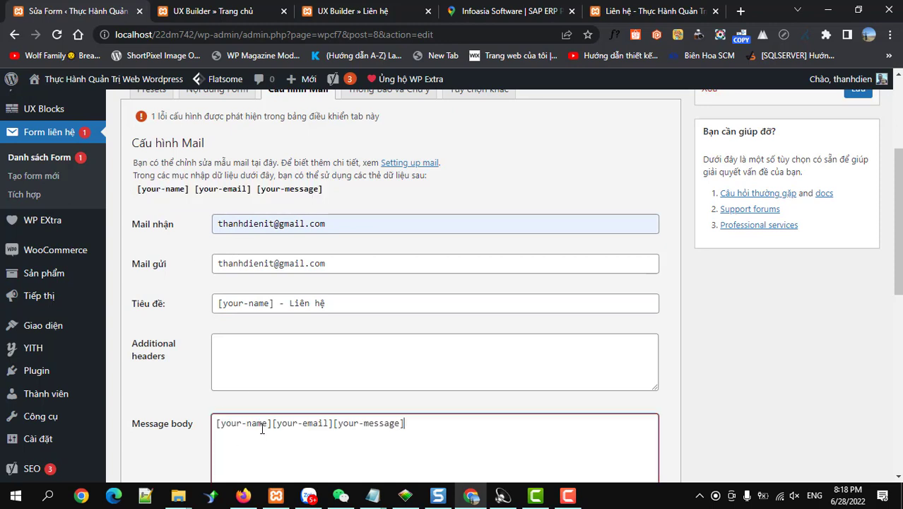
click(271, 423)
key(Return)
click(276, 436)
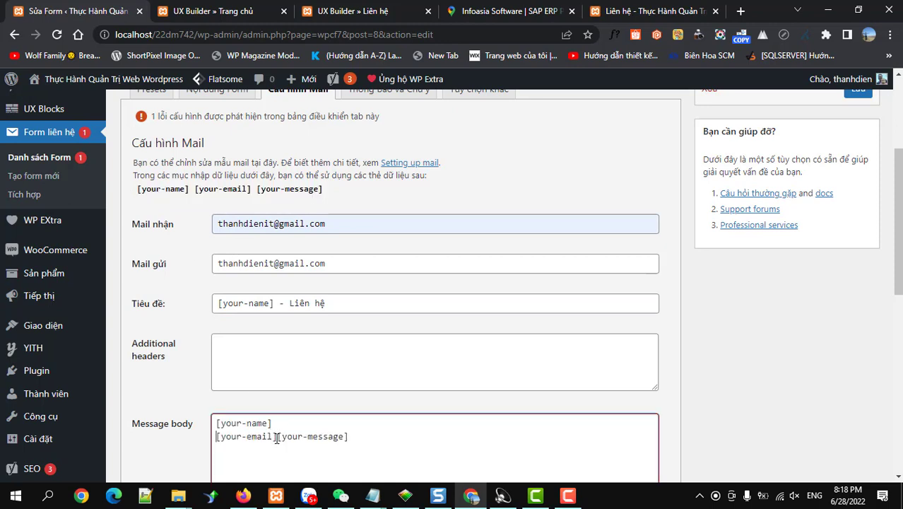
key(Return)
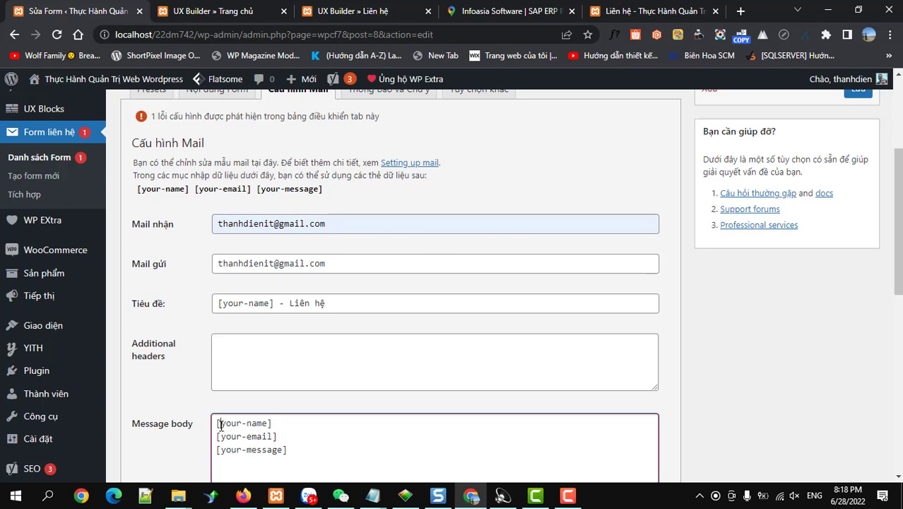
Step: Label the body lines 'Họ tên :', 'Email :' and 'Nội dung :'
click(215, 423)
text(H)
text(ọ tên )
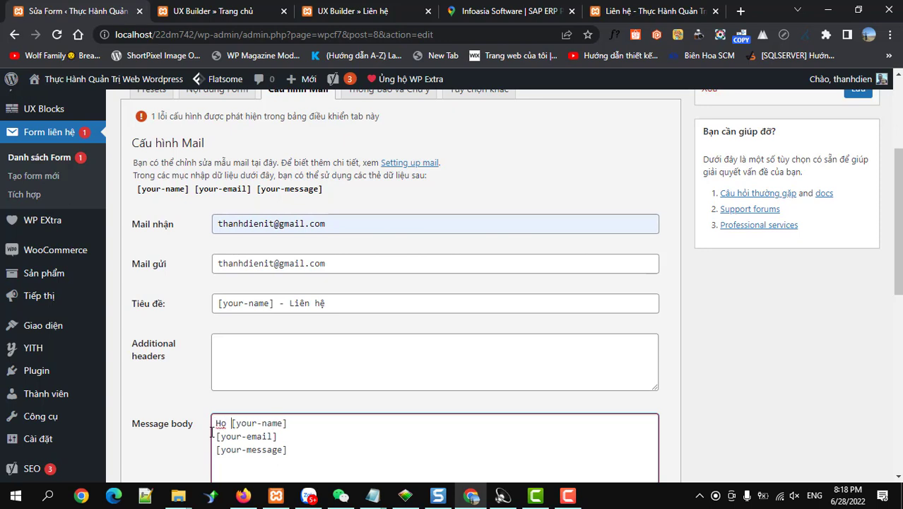
text(:)
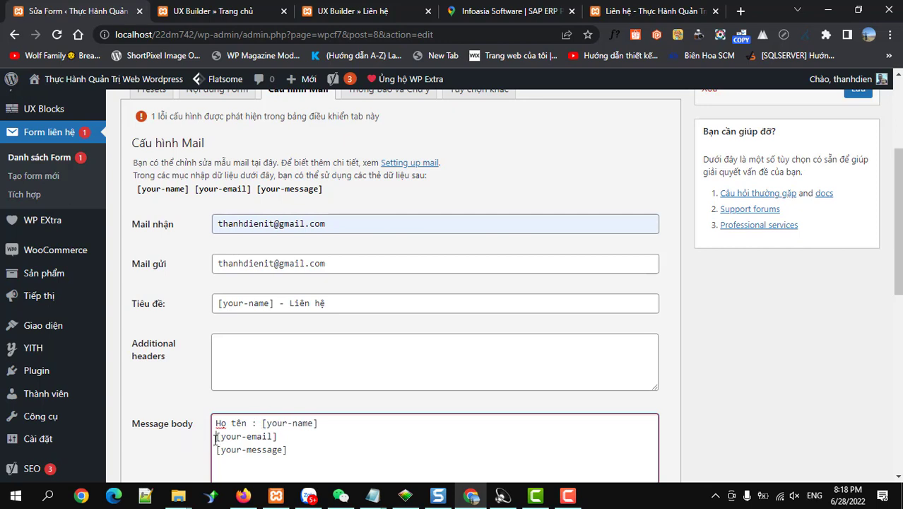
click(216, 436)
text(Email :)
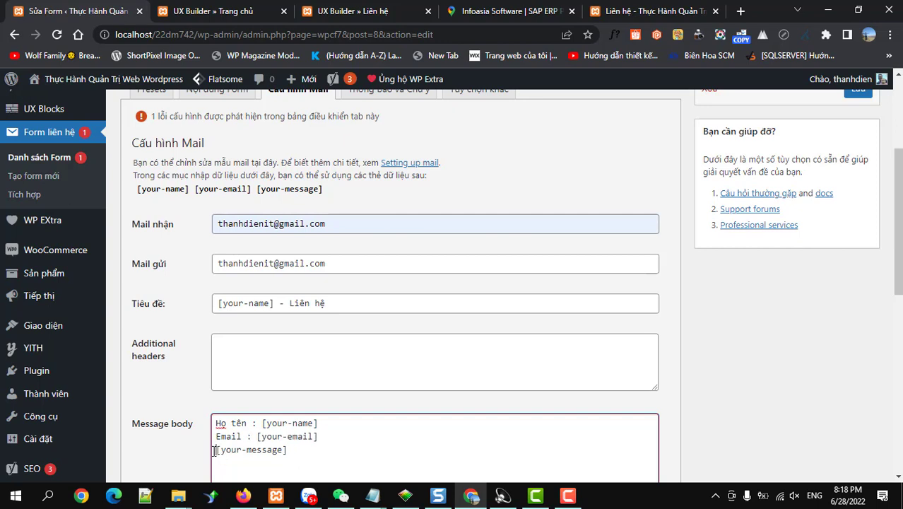
click(216, 450)
text(N)
text(ội dung )
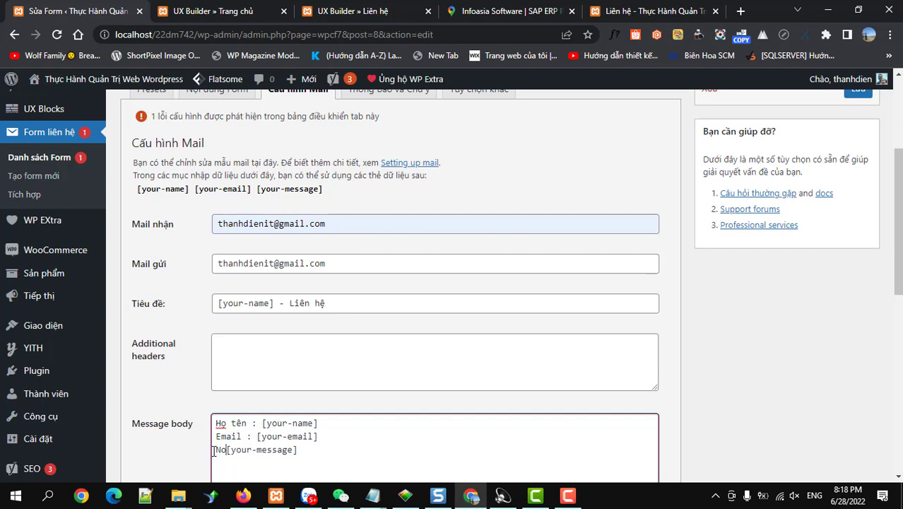
text(:)
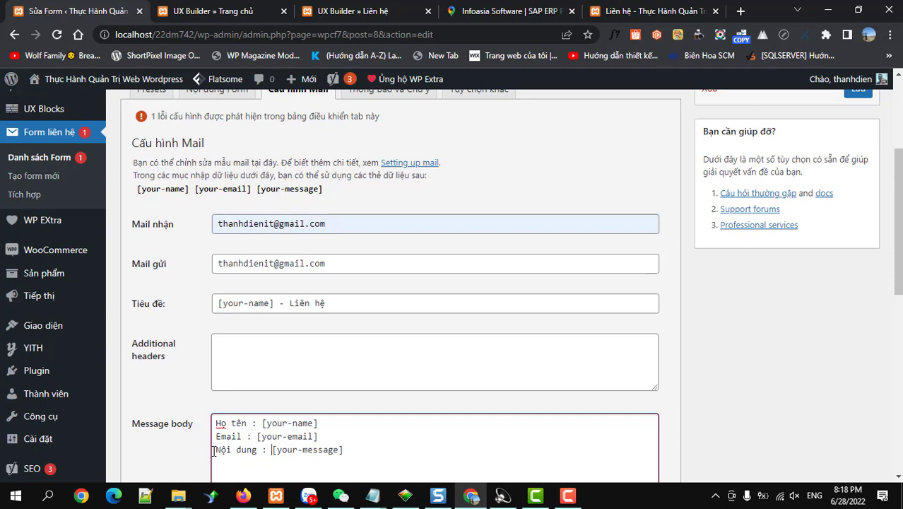
scroll(305, 355, down, 1)
scroll(305, 355, down, 3)
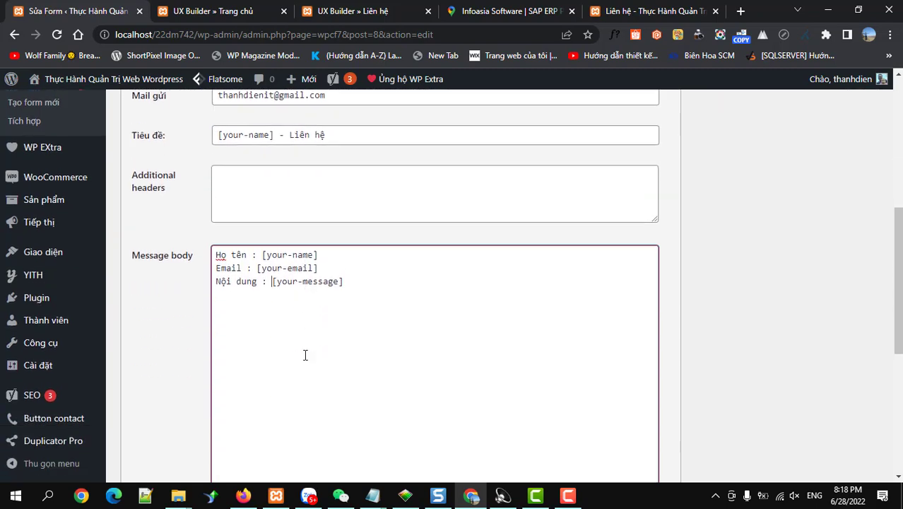
scroll(305, 354, up, 3)
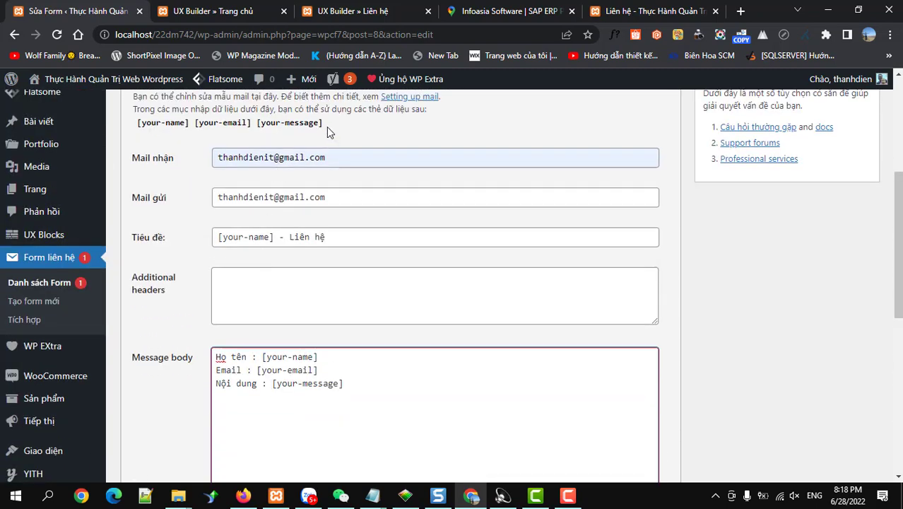
drag(326, 126, 134, 126)
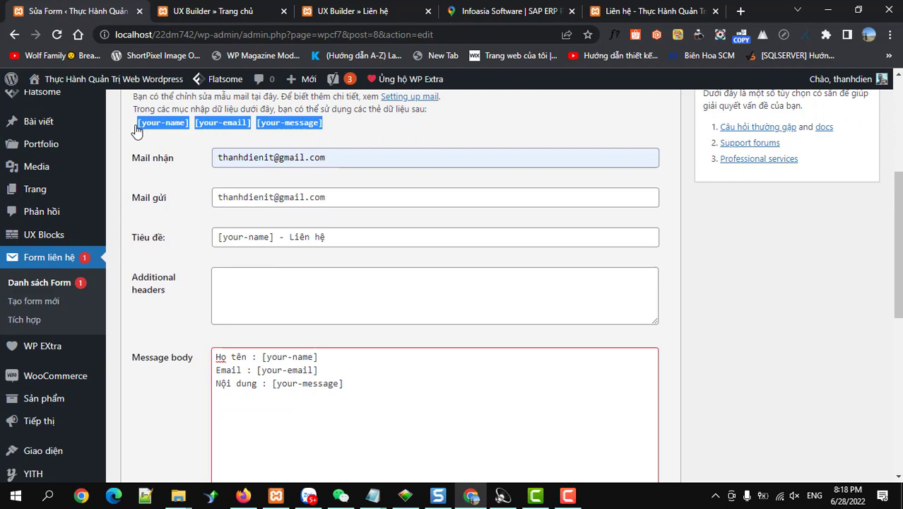
click(281, 381)
scroll(246, 304, down, 3)
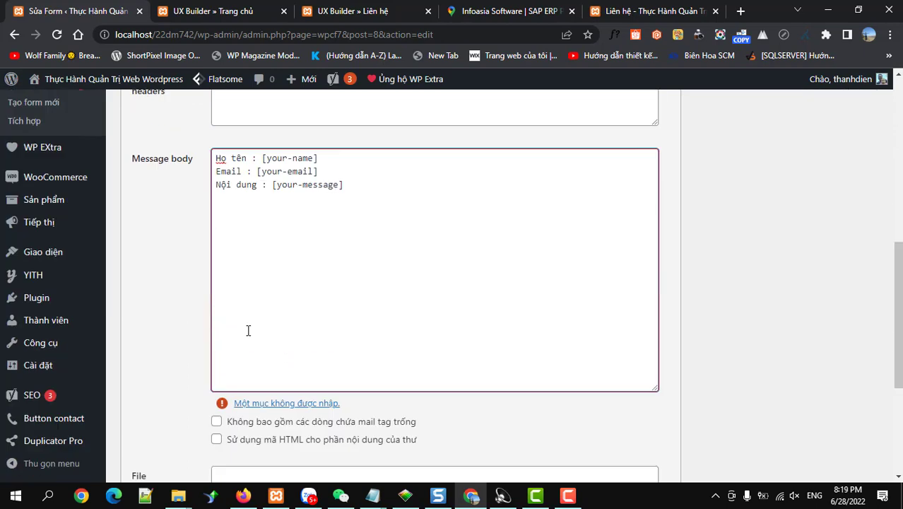
scroll(248, 330, down, 3)
Step: Save the Contact Form 7 mail settings and reload the Liên hệ page
click(135, 414)
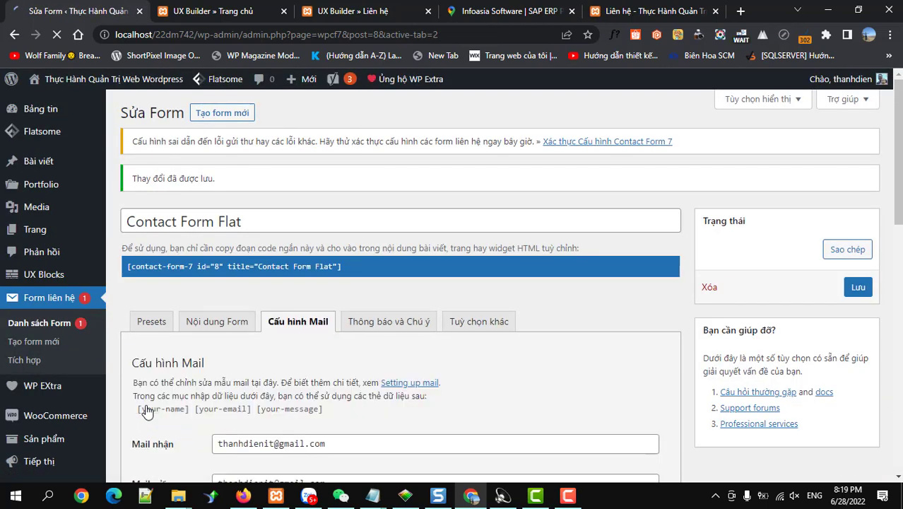
click(635, 11)
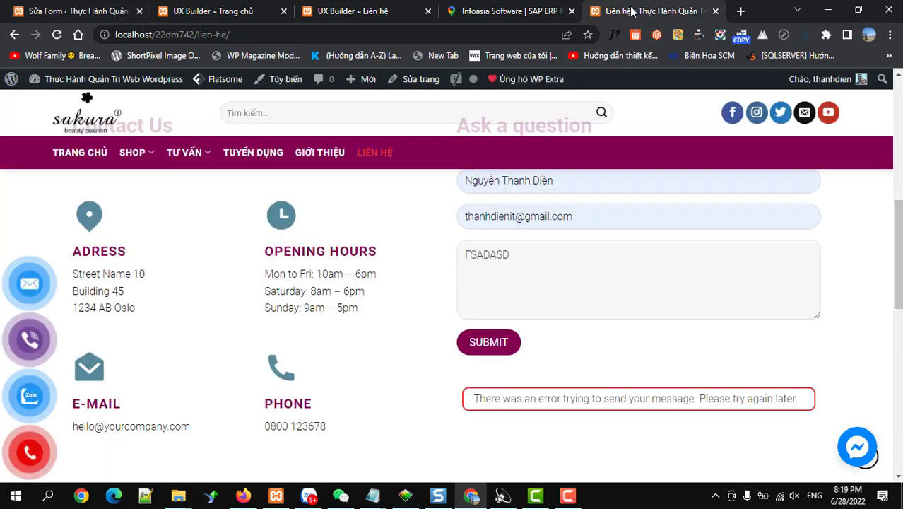
key(F5)
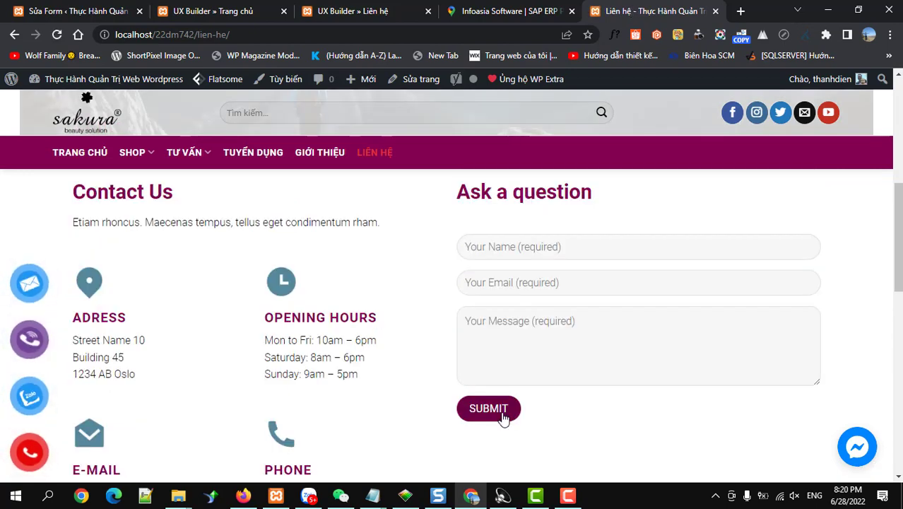
Step: Resubmit the contact form and confirm 'Thank you for your message. It has been sent.'
scroll(502, 418, down, 2)
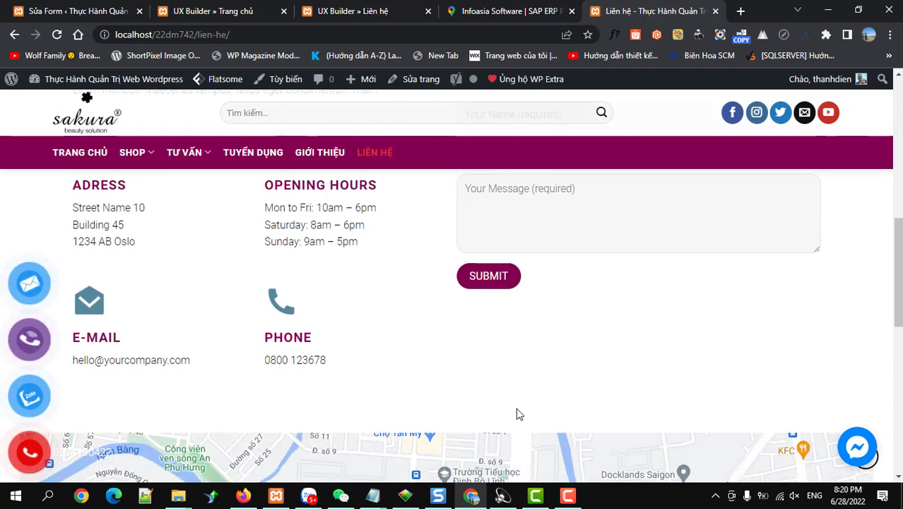
scroll(515, 415, up, 2)
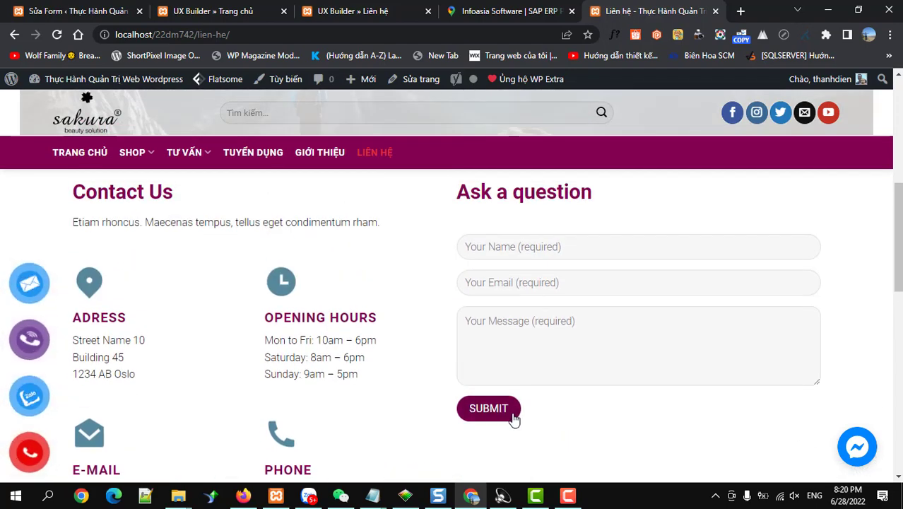
click(514, 417)
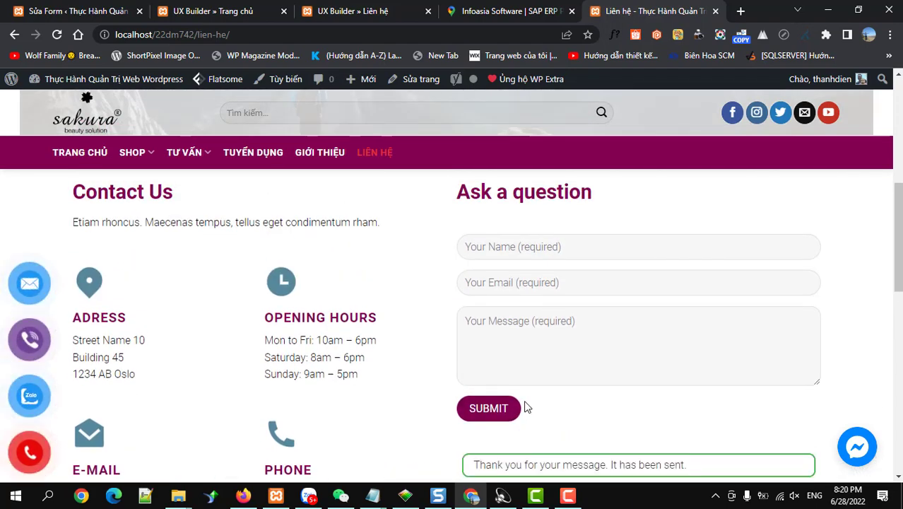
scroll(527, 407, down, 1)
drag(685, 398, 469, 396)
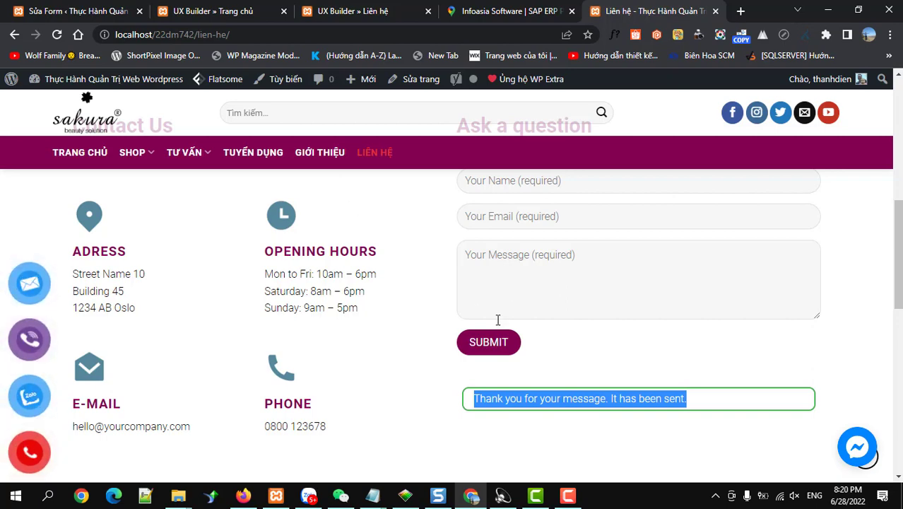
Step: Open the Add Plugins page through Plugin > Cài mới in the admin sidebar
click(60, 11)
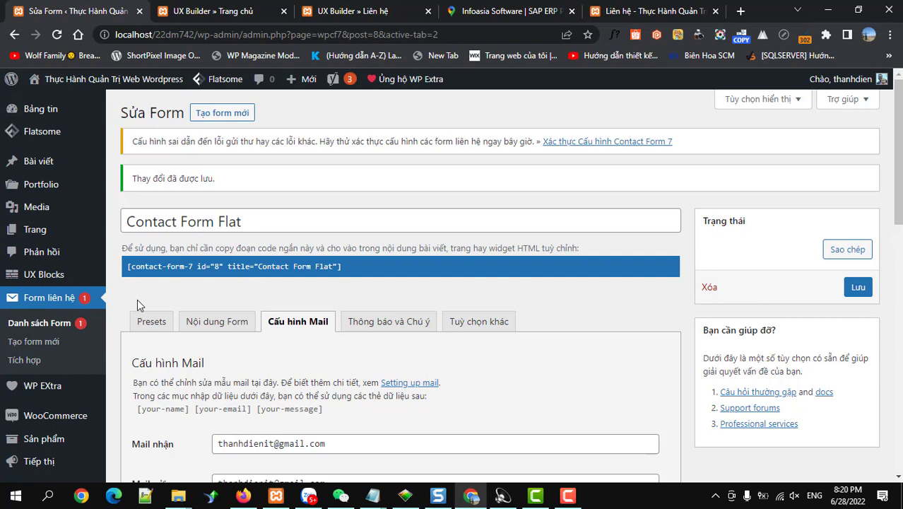
scroll(78, 332, down, 2)
mouse_move(46, 360)
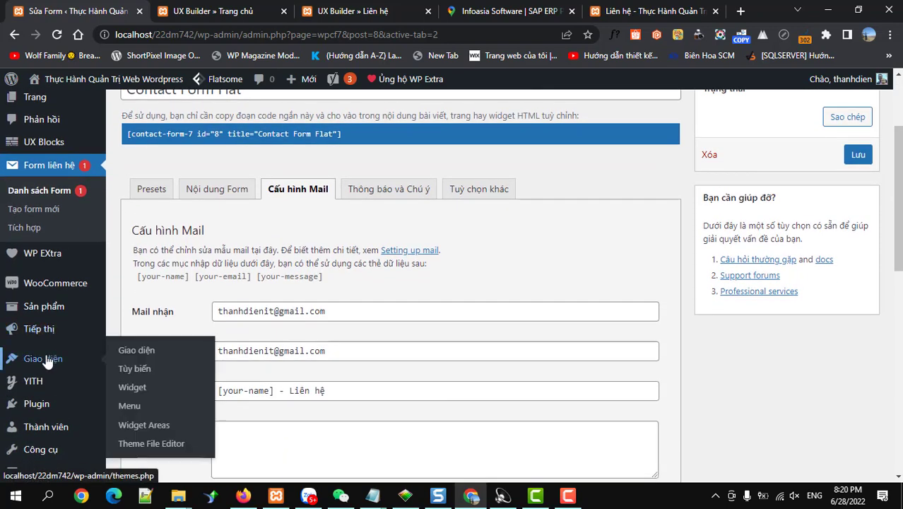
scroll(45, 368, down, 1)
mouse_move(32, 337)
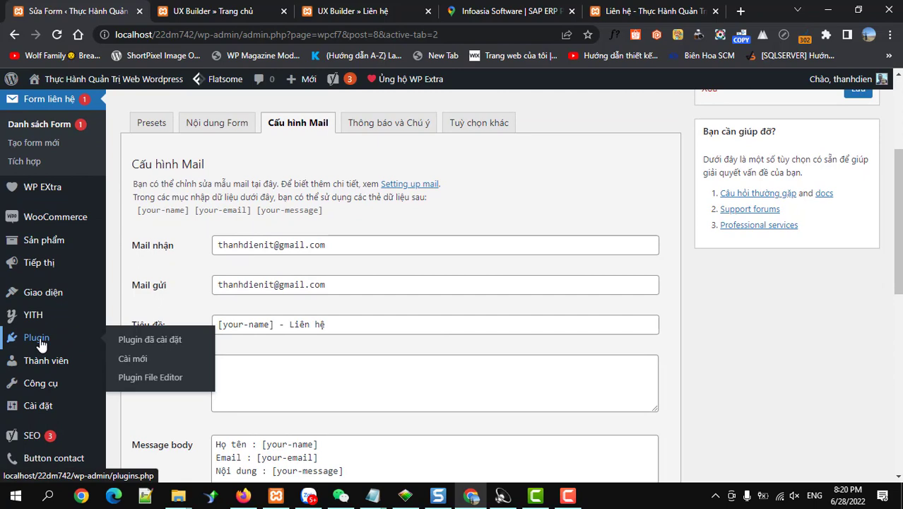
click(137, 361)
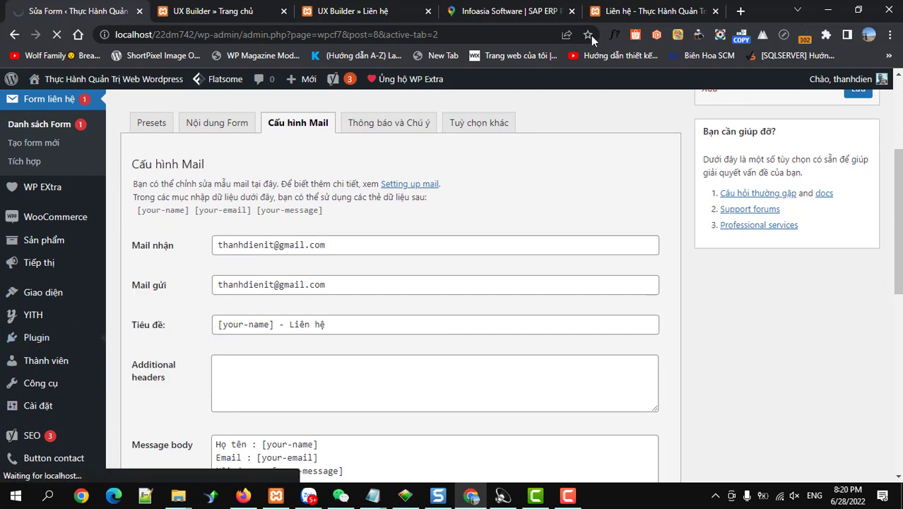
click(623, 13)
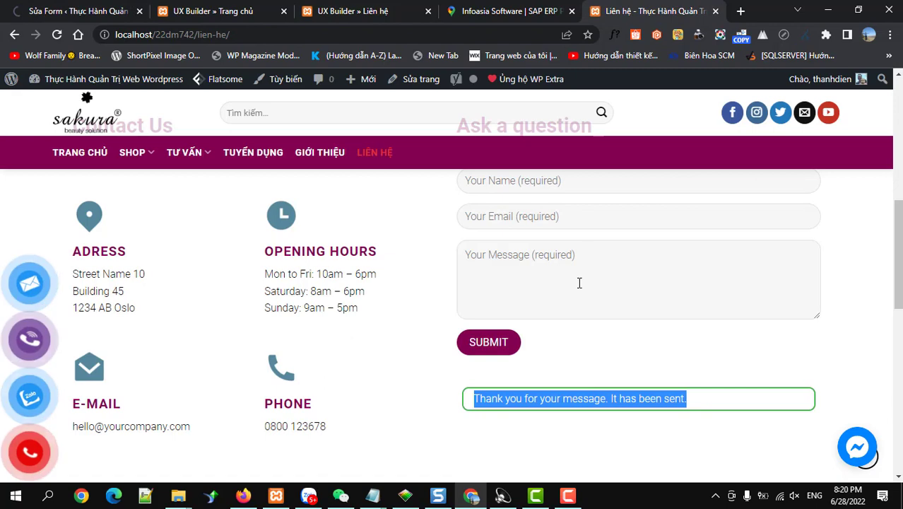
click(704, 393)
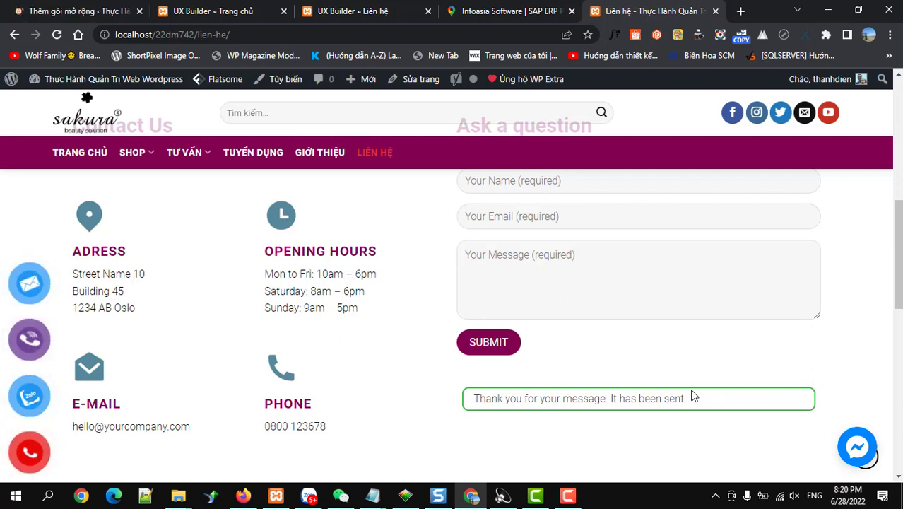
click(71, 11)
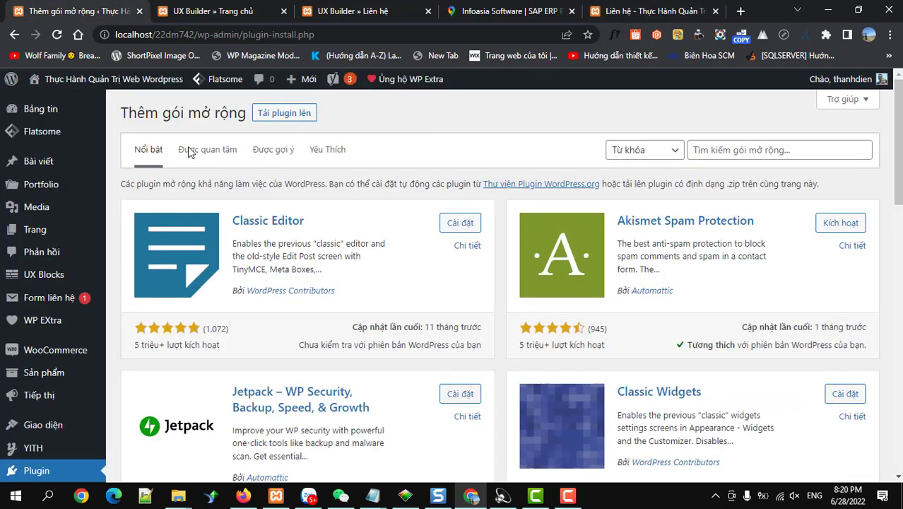
Step: Search plugins for 'advanced contact form 7 db', then install and activate CFDB7
click(710, 150)
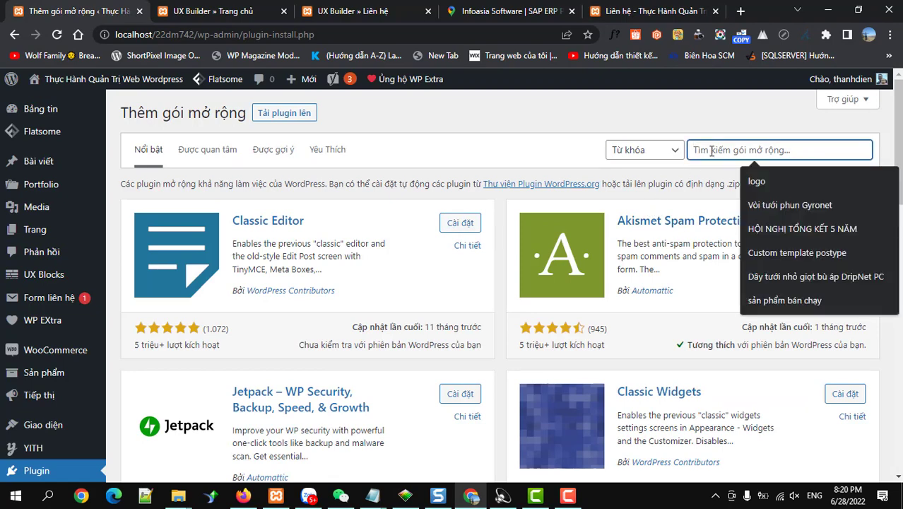
text(a)
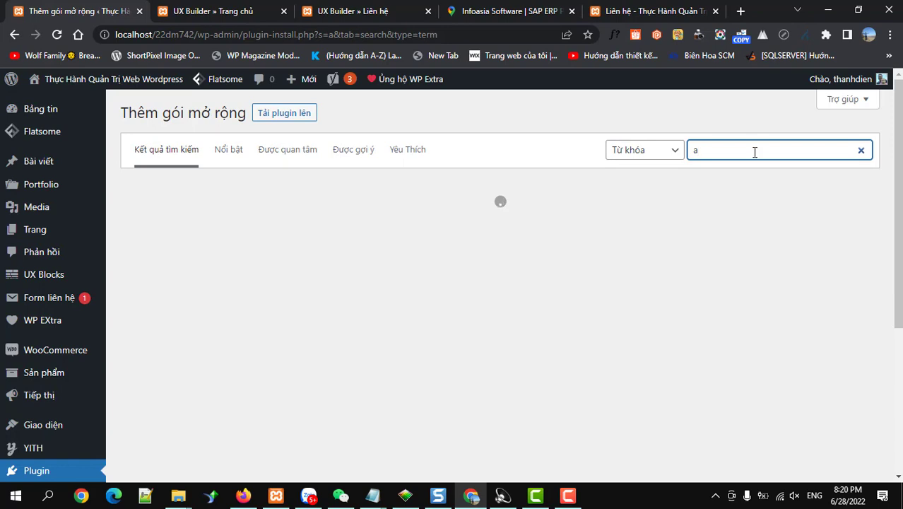
click(753, 150)
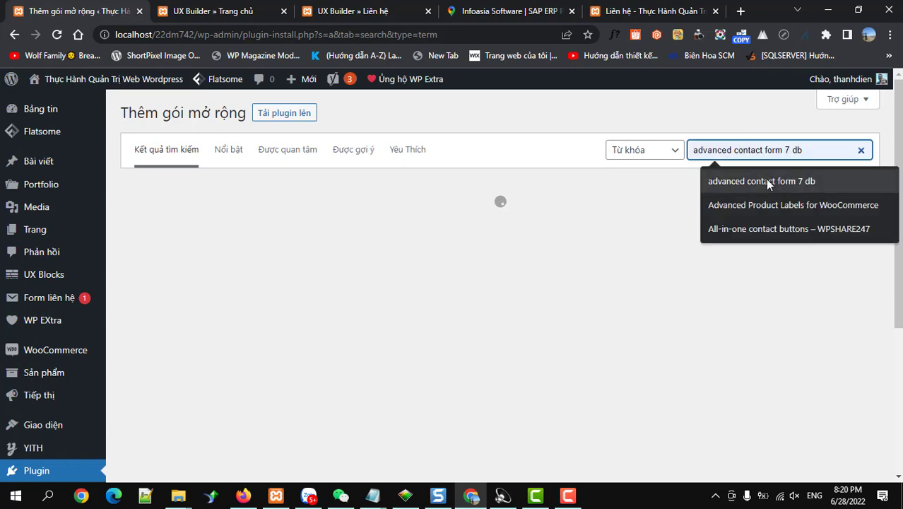
click(767, 181)
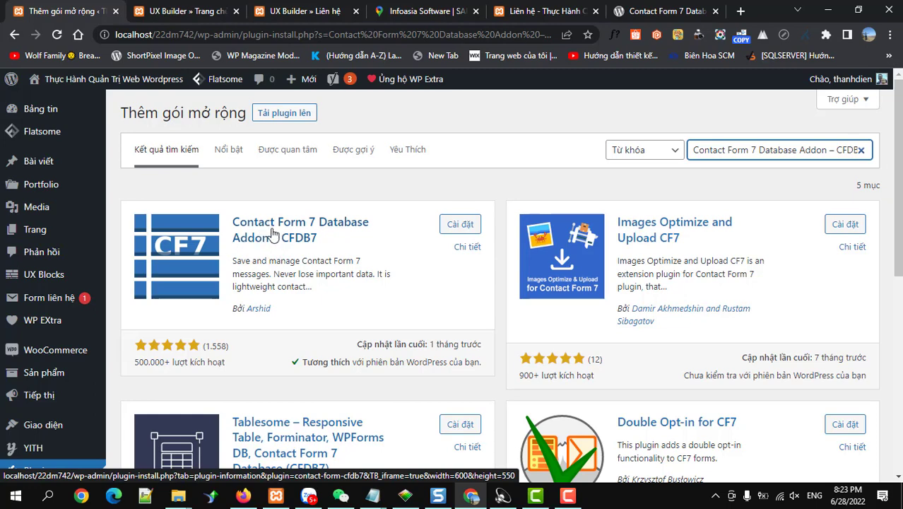
click(456, 225)
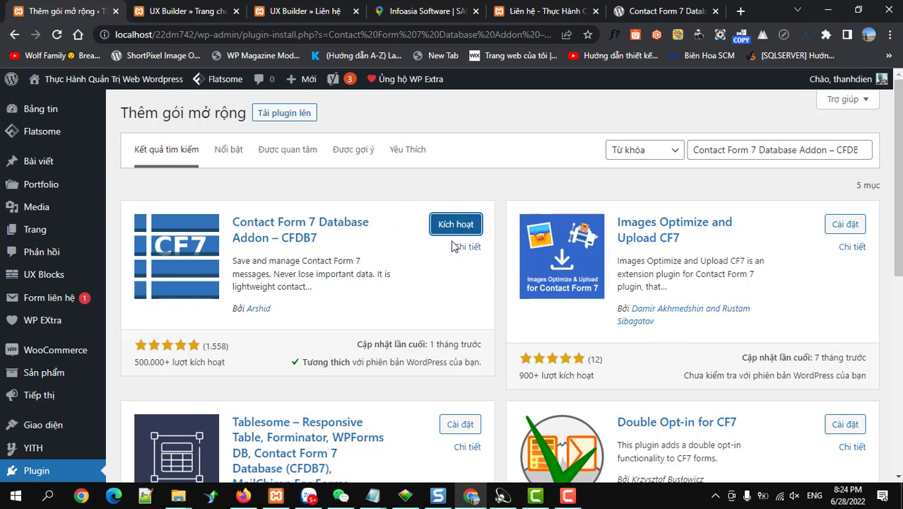
click(456, 224)
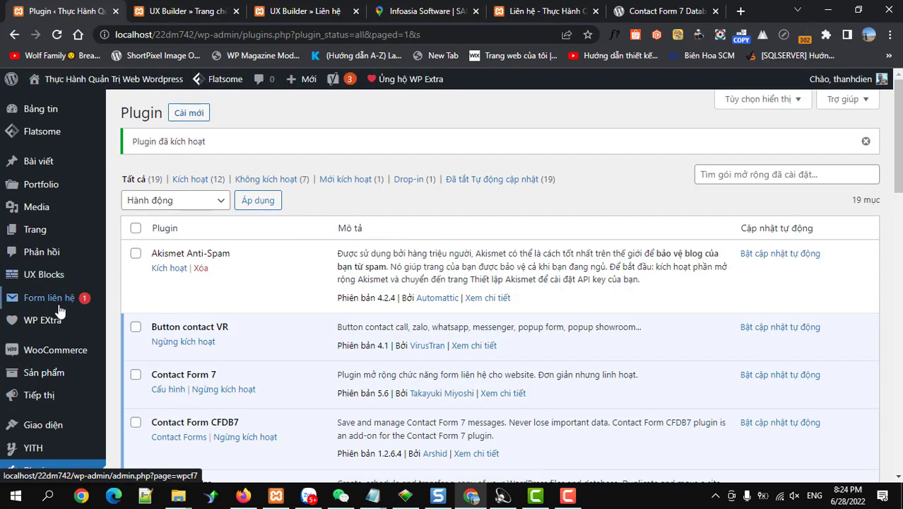
Step: Open the Contact Forms link under Contact Form CFDB7 to view stored contact messages
mouse_move(59, 310)
scroll(59, 311, down, 1)
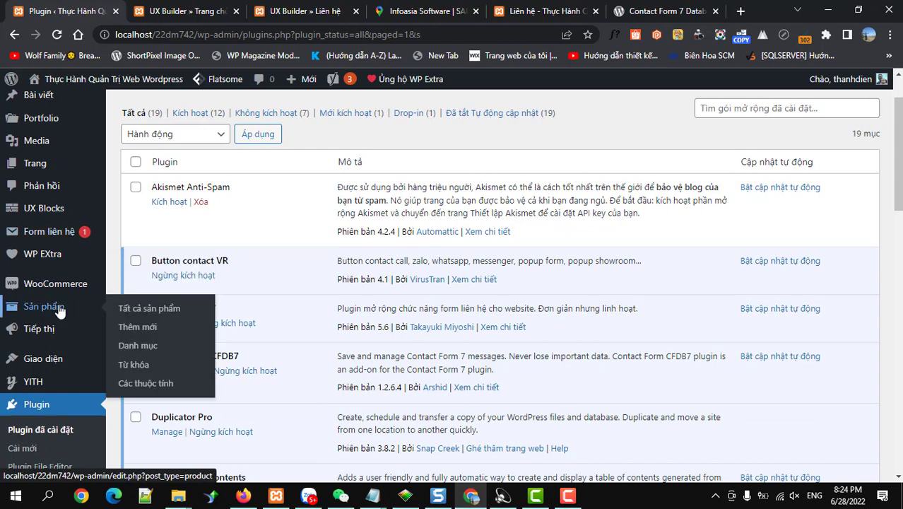
scroll(59, 311, up, 1)
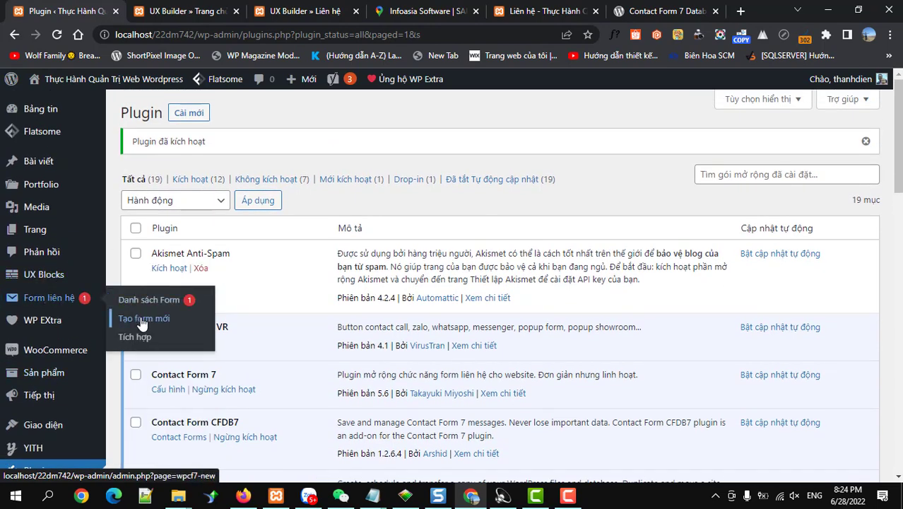
scroll(263, 328, down, 4)
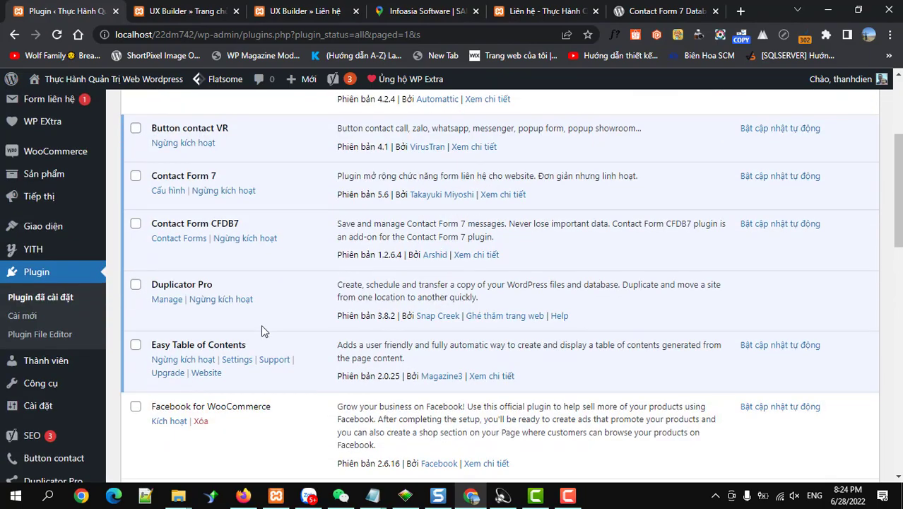
scroll(261, 331, down, 10)
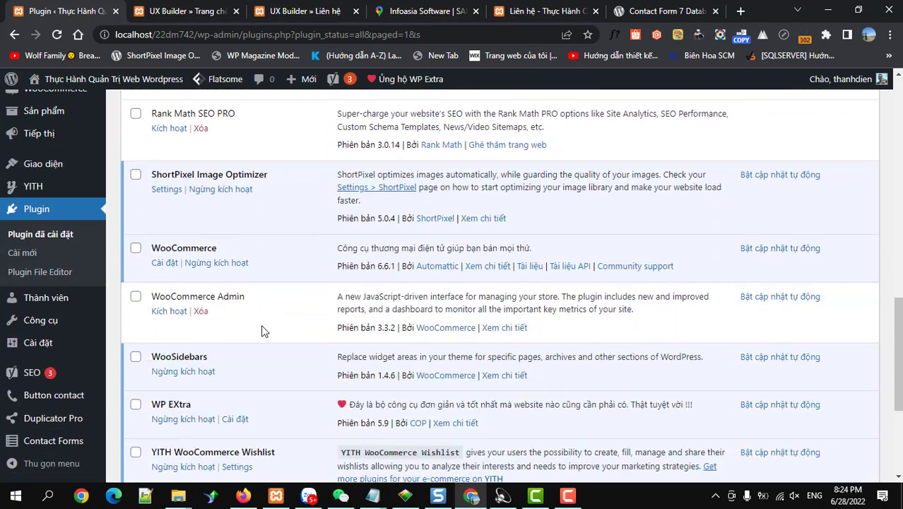
scroll(261, 325, down, 2)
scroll(259, 323, up, 10)
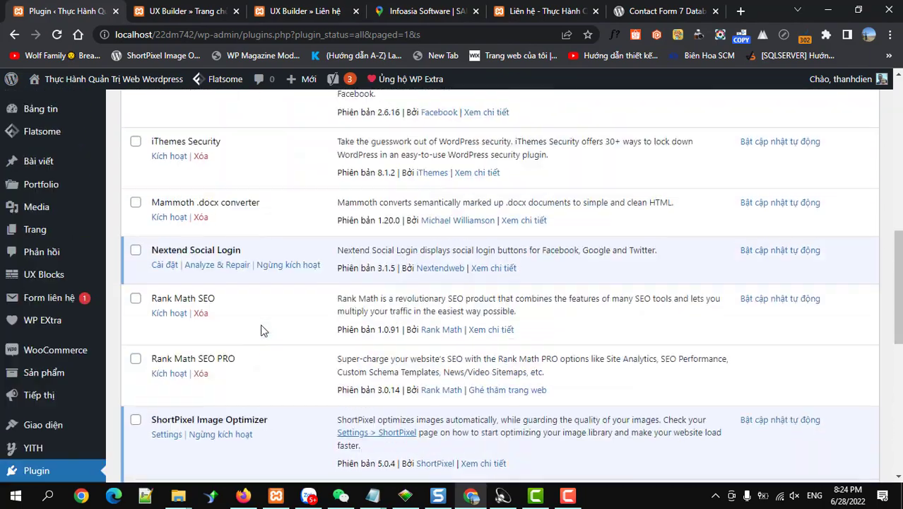
scroll(261, 330, up, 5)
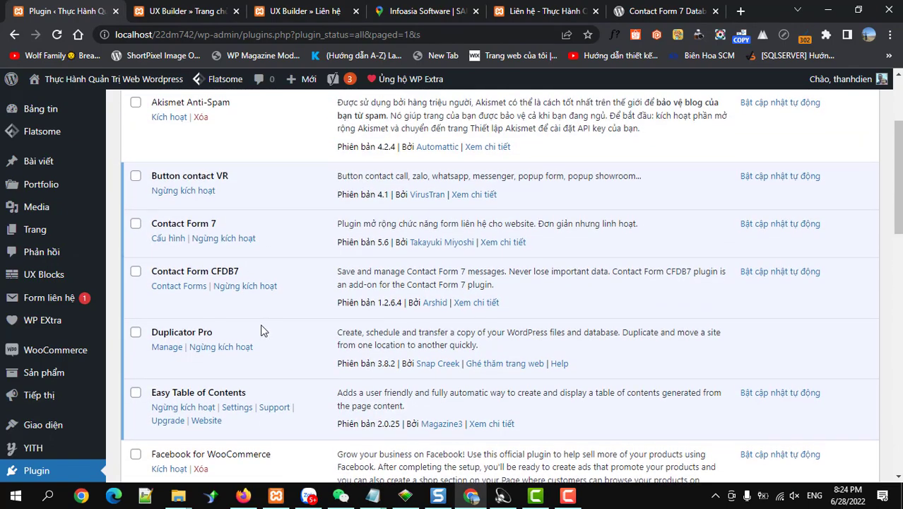
scroll(261, 331, down, 2)
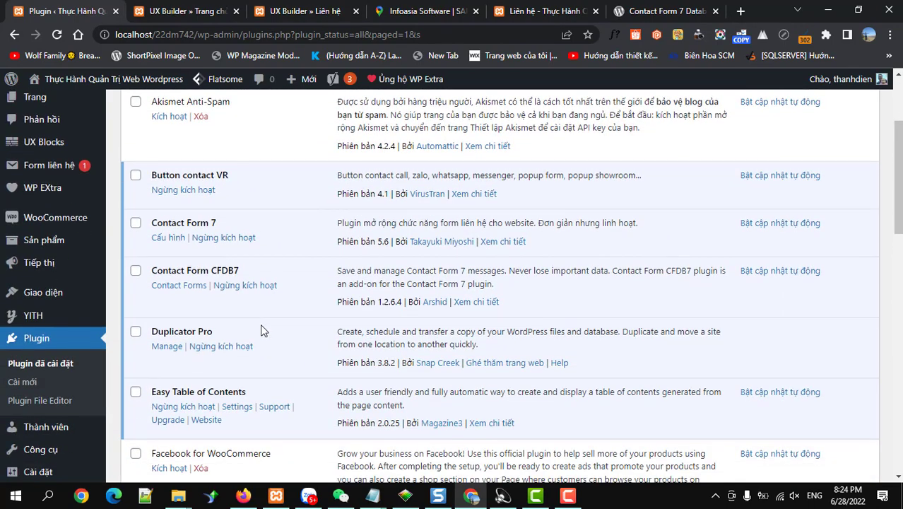
click(177, 286)
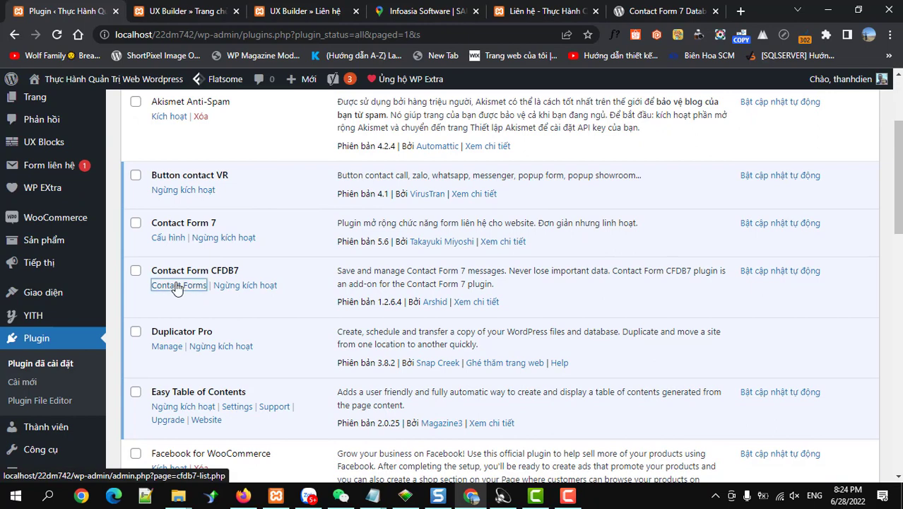